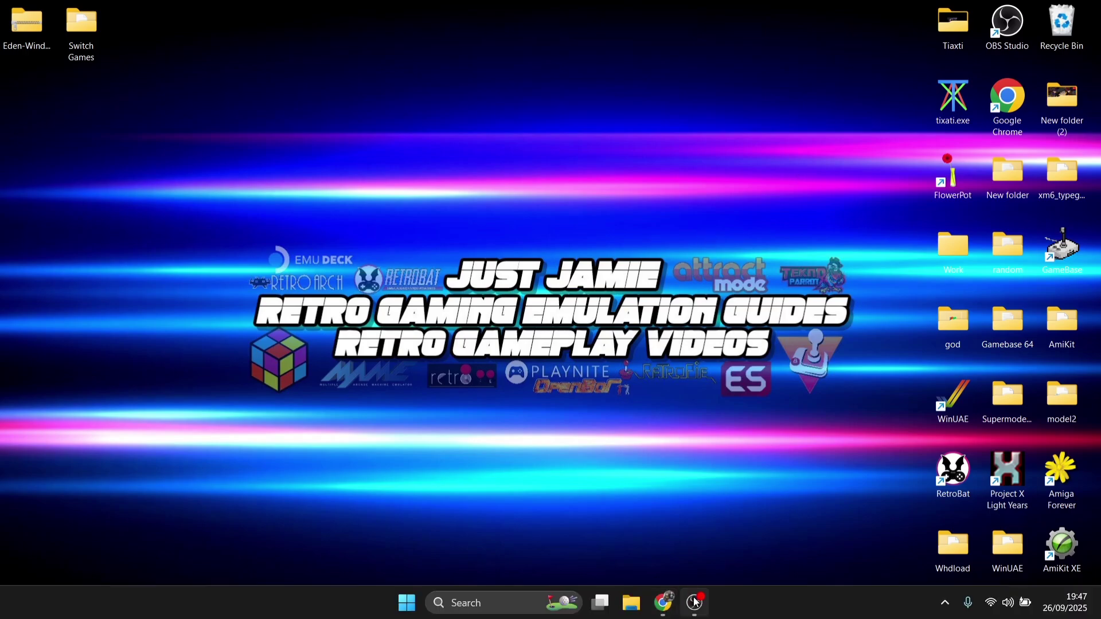
Download Eden-Windows-v0.0.3-amd64.zip from the Eden v0.0.3 release assets, reached through the Windows download on eden-emu.dev in Chrome
click(654, 601)
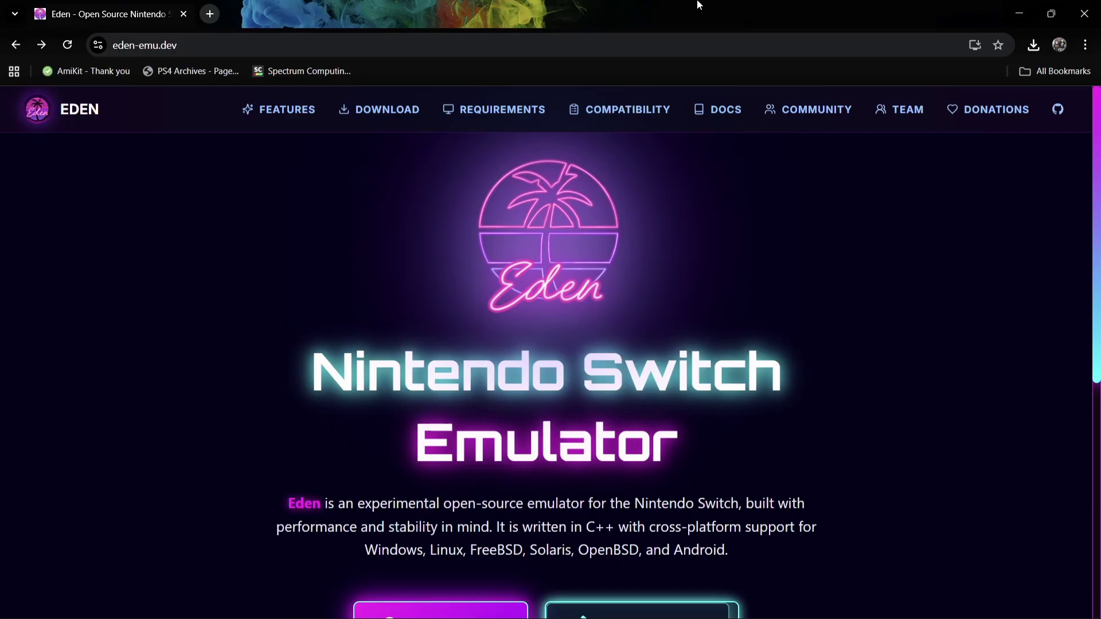
click(386, 117)
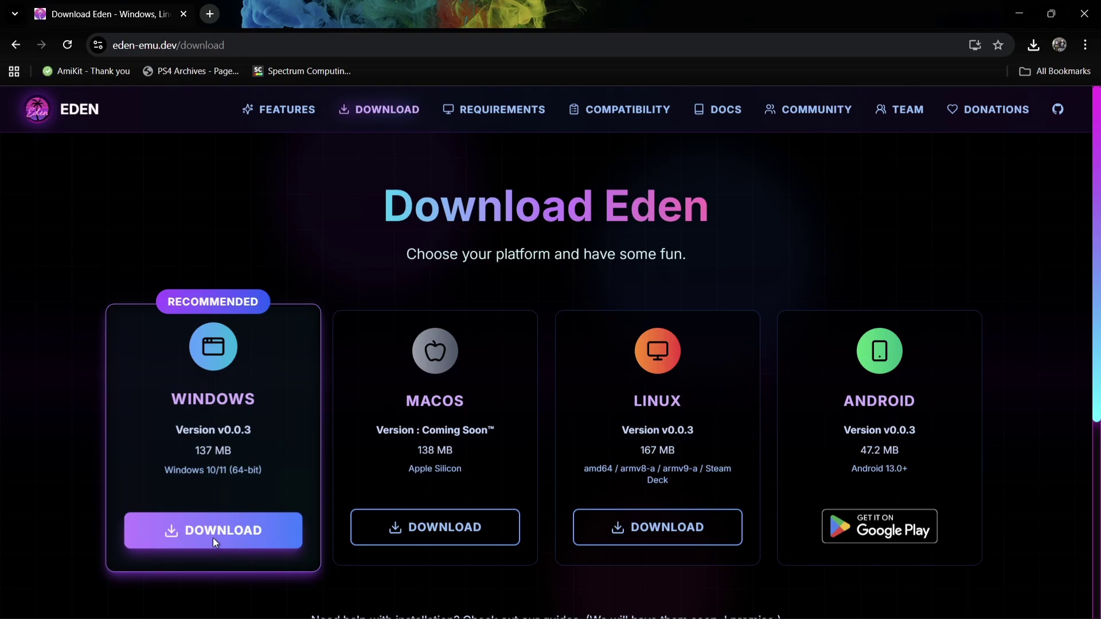
click(212, 538)
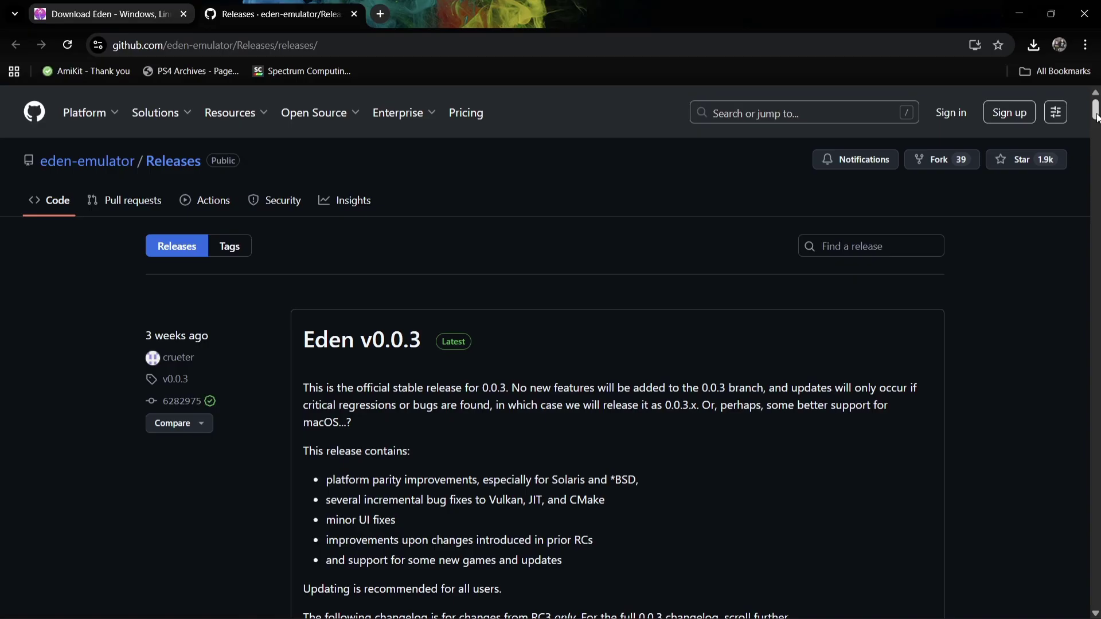
drag(1096, 112, 1097, 167)
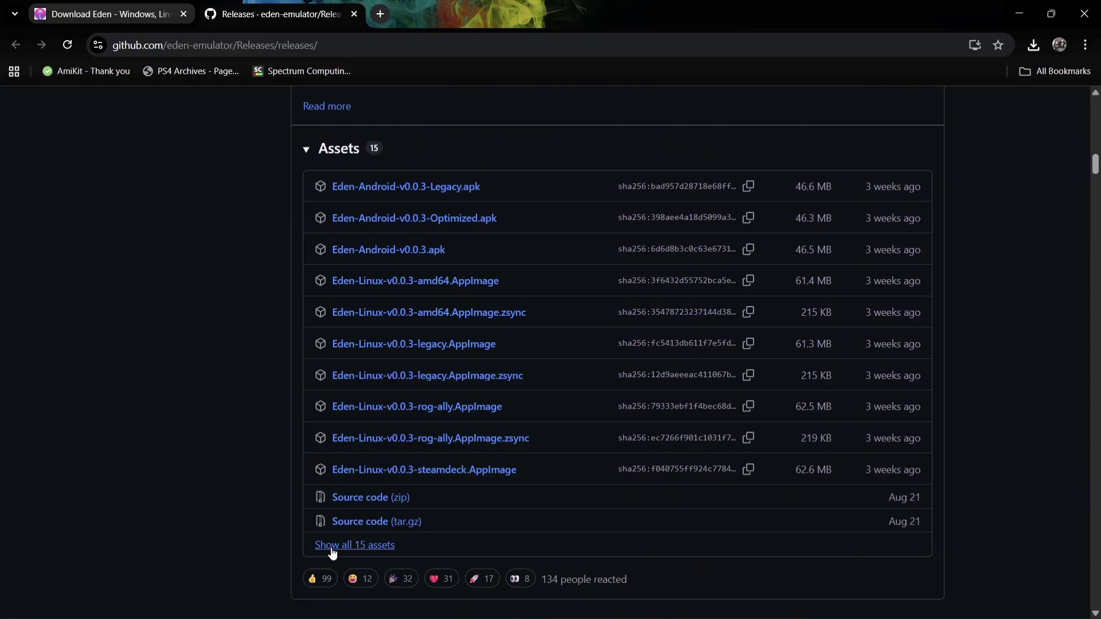
click(378, 546)
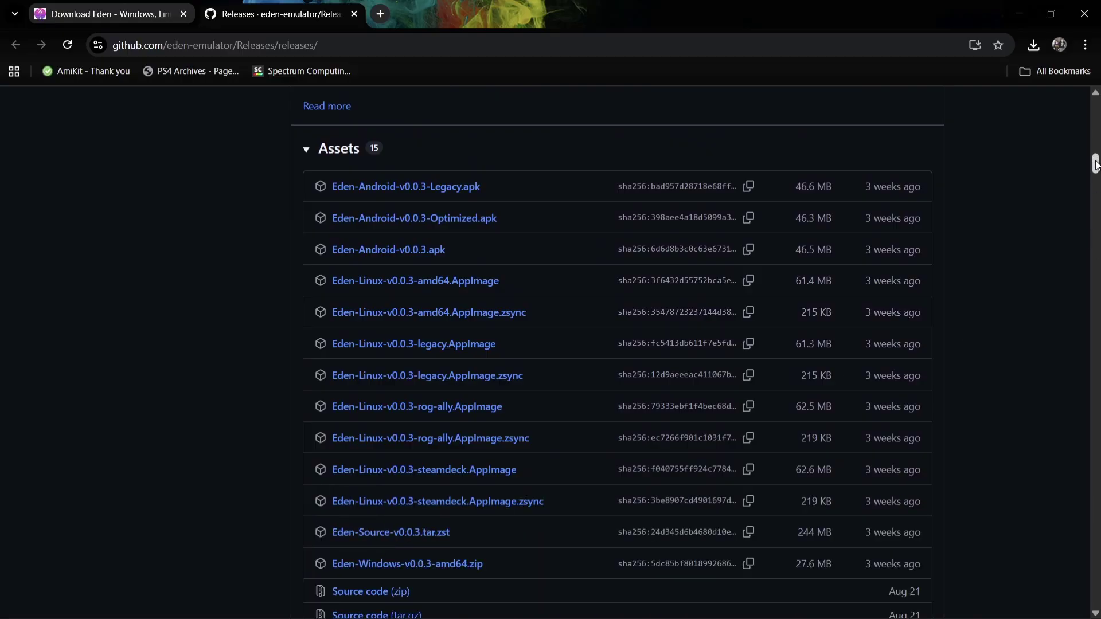
drag(1095, 164, 1094, 173)
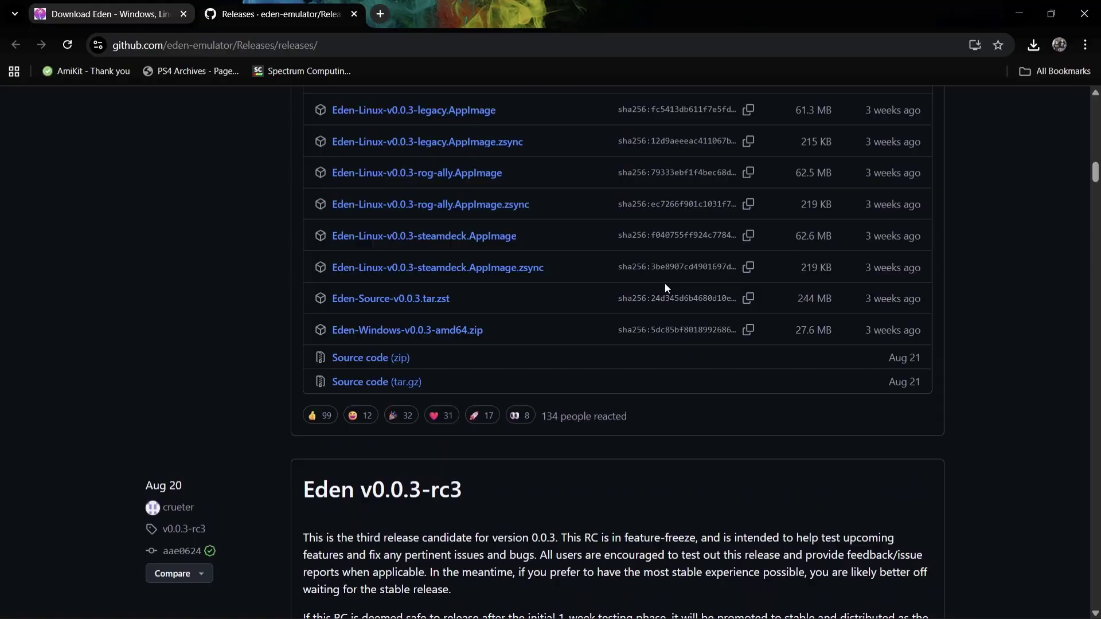
click(449, 333)
Open EmuReady's PC compatibility reports by way of the Eden website's game compatibility page
click(152, 5)
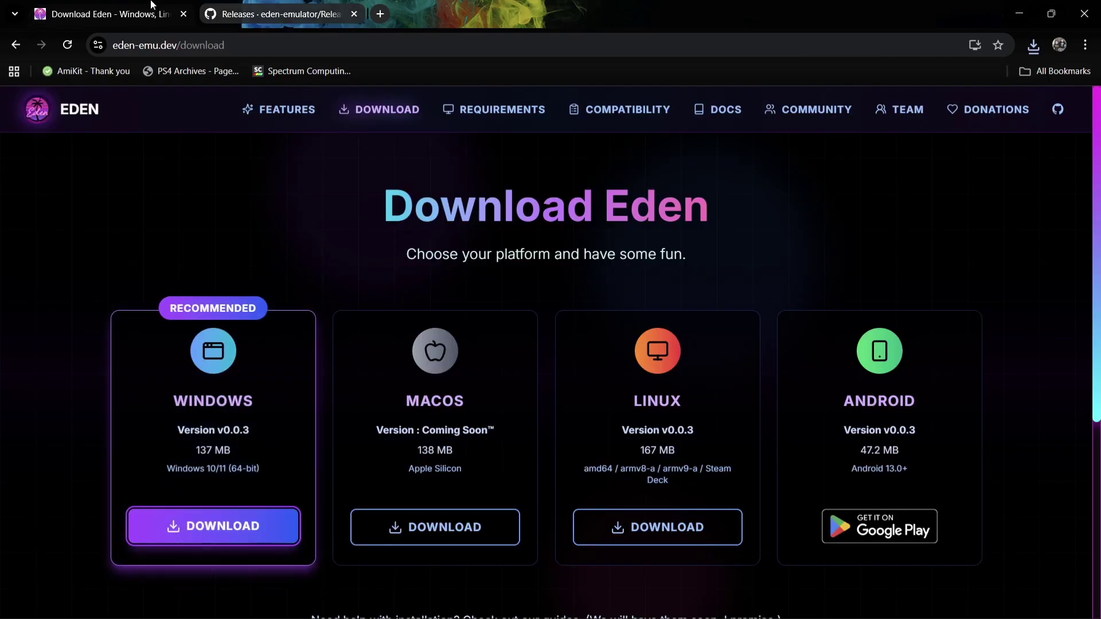
click(653, 110)
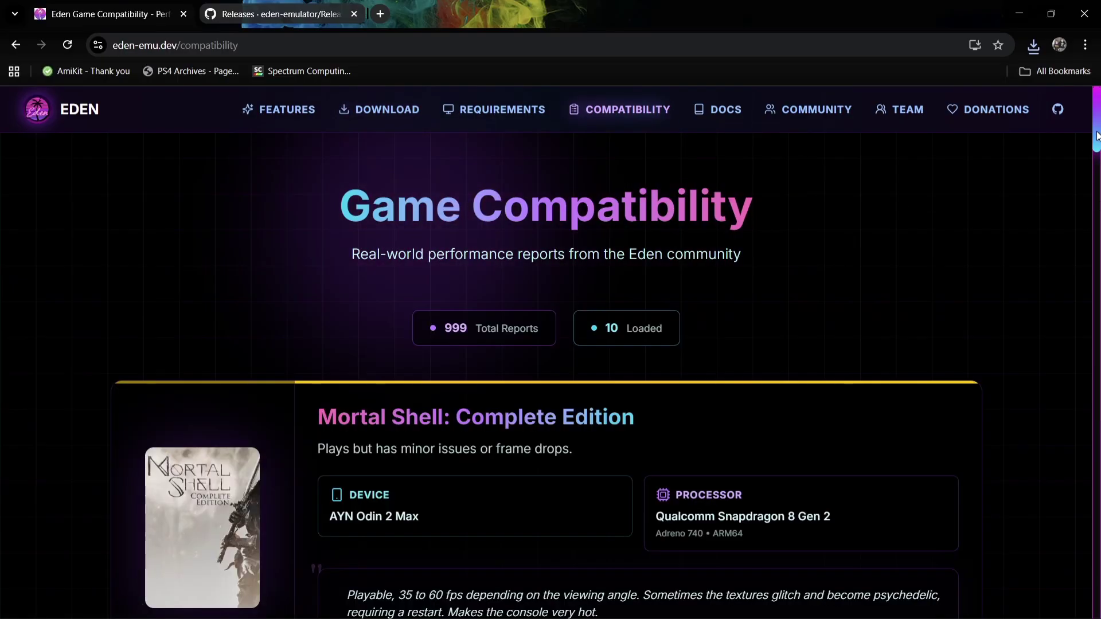
drag(1096, 136, 1097, 552)
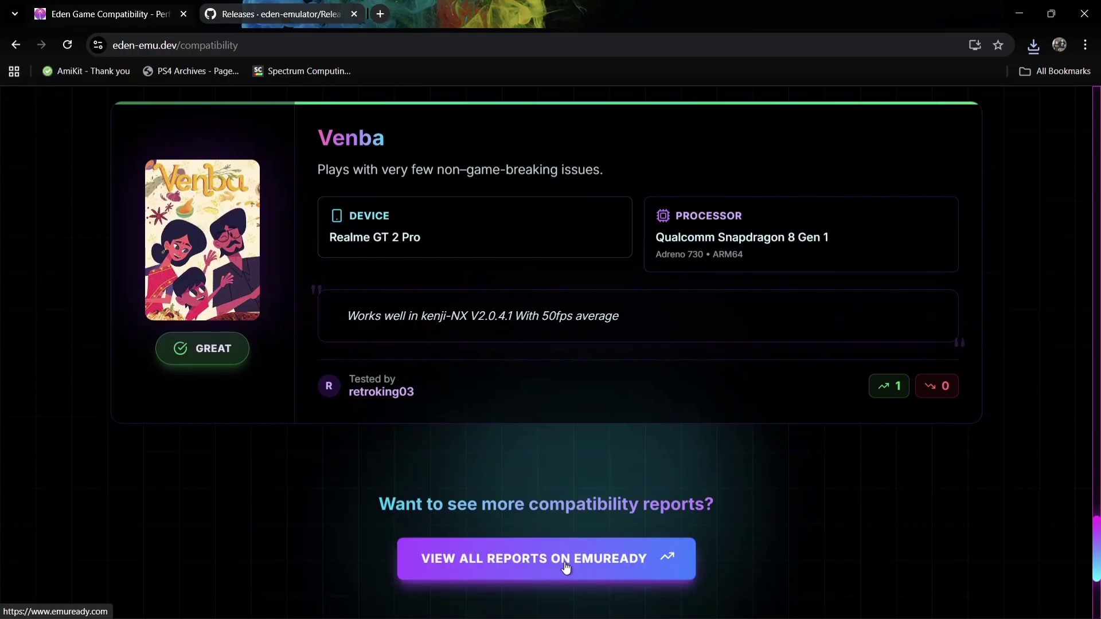
click(586, 562)
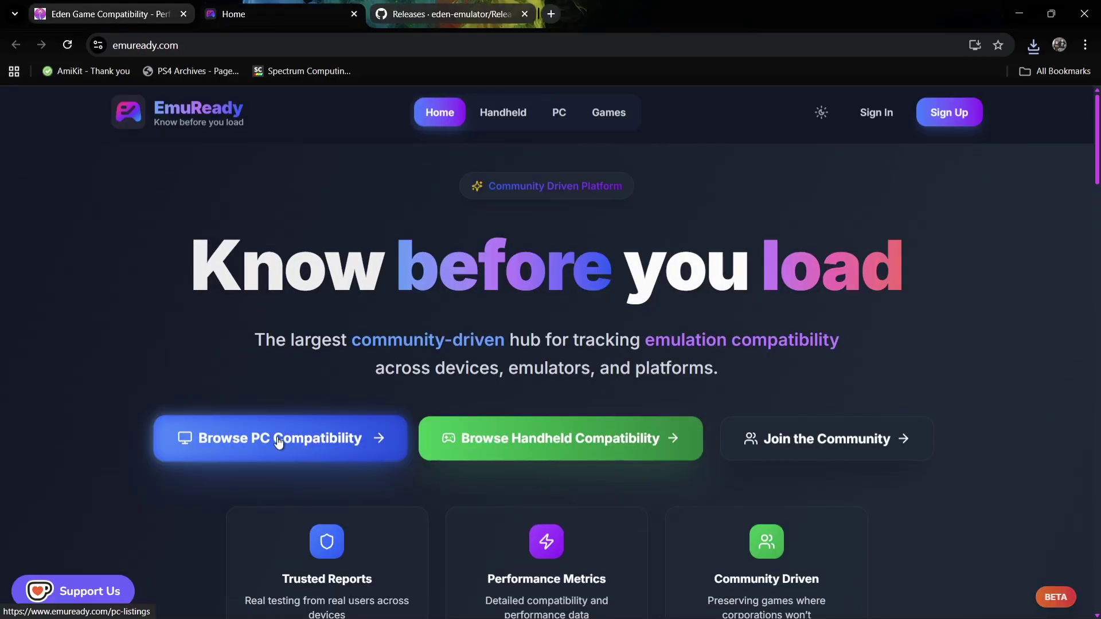
click(344, 440)
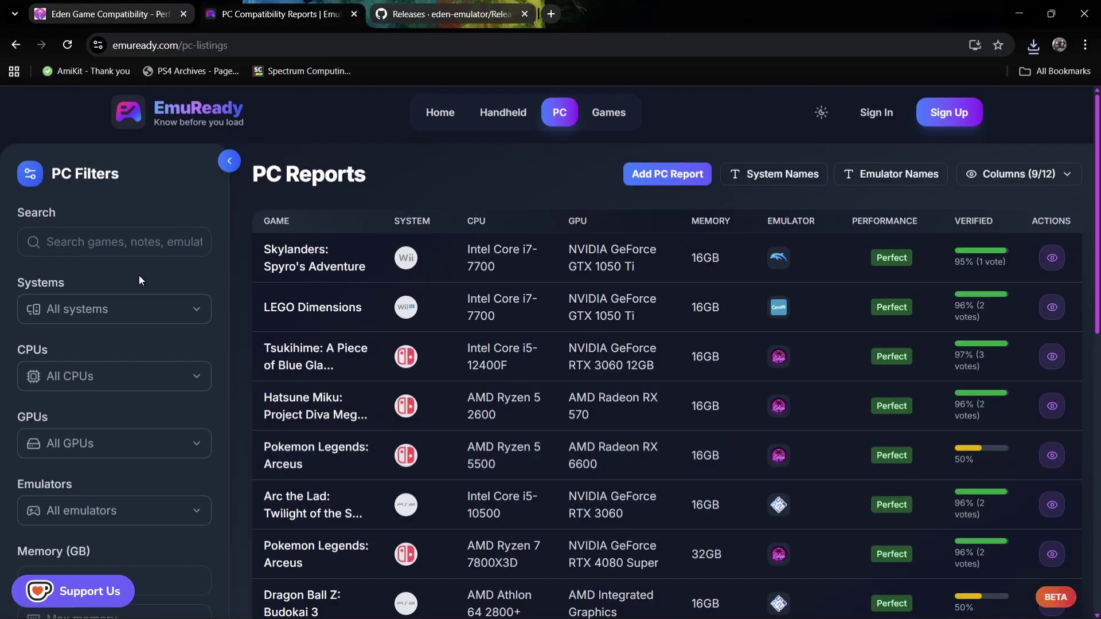
Filter the PC reports to the Eden emulator, examine the listed games' performance ratings, and minimize the browser
click(180, 512)
scroll(115, 344, down, 3)
click(86, 354)
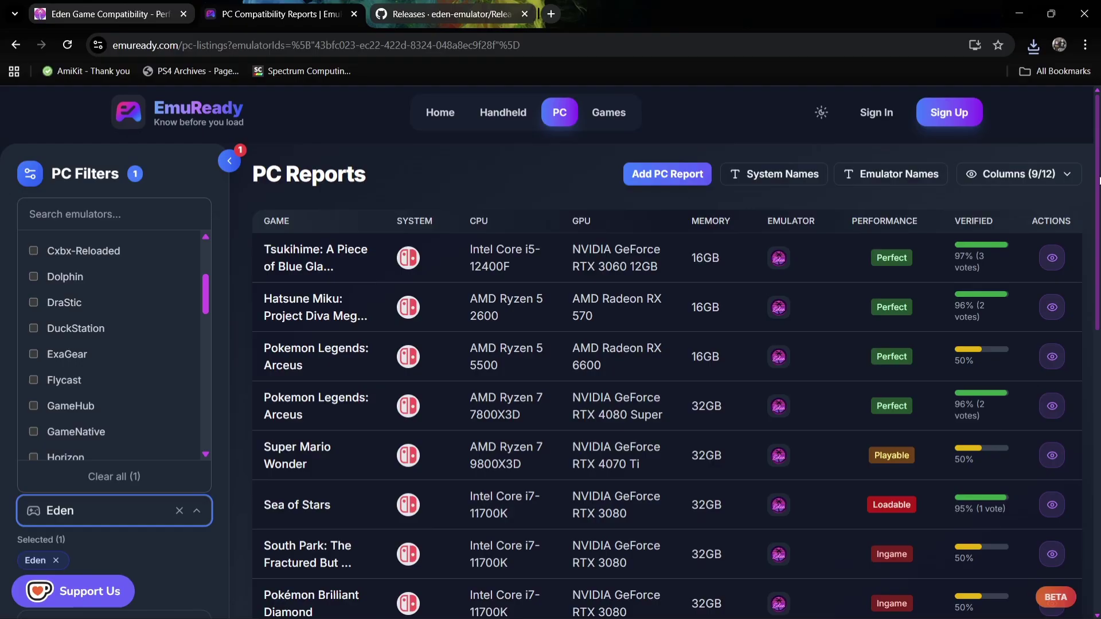
click(1098, 181)
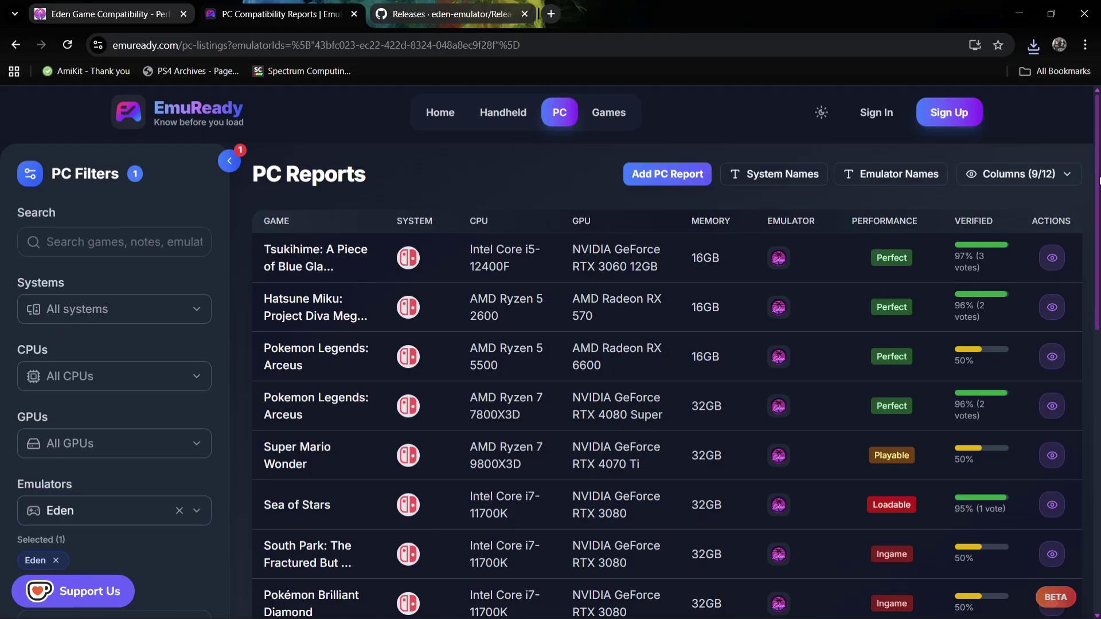
scroll(1098, 181, down, 1)
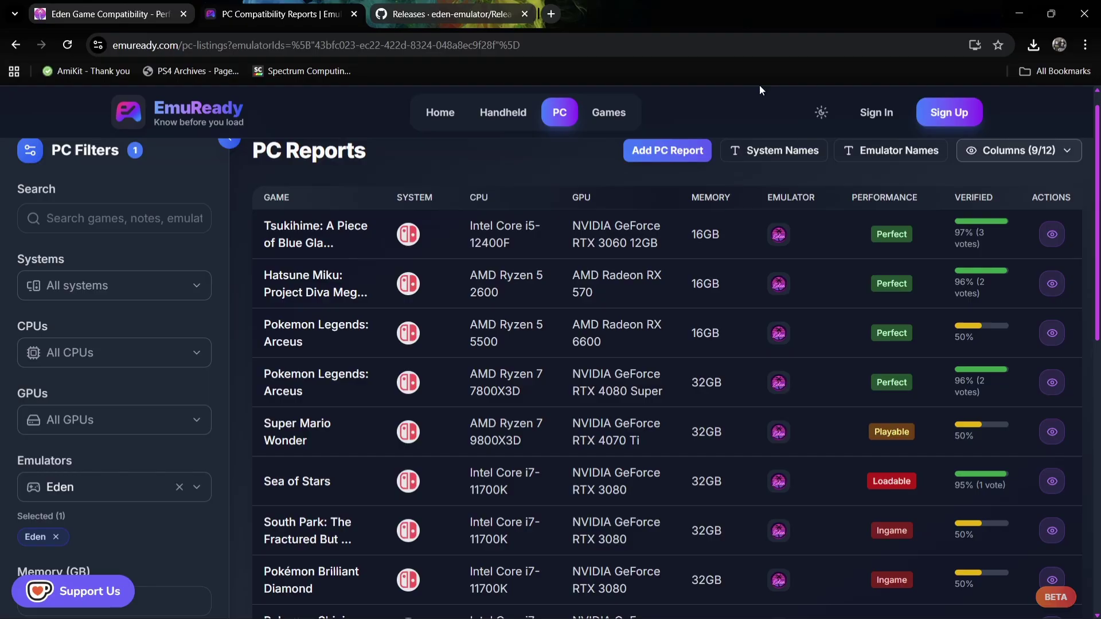
click(1019, 13)
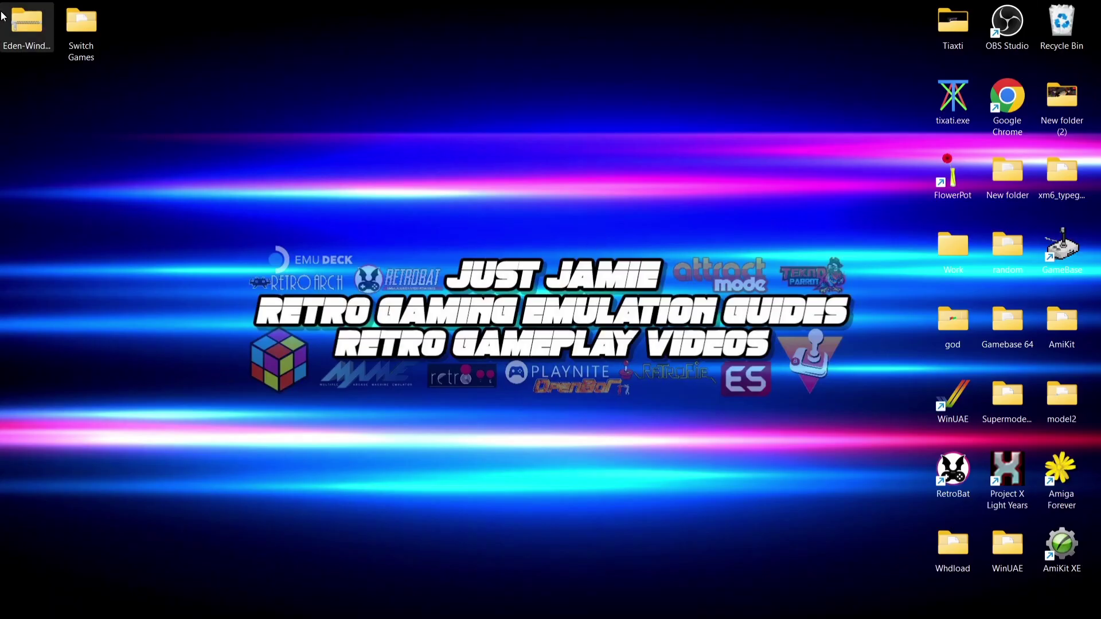
Open the downloaded Eden Windows archive and create a new desktop folder named Eden
double_click(31, 27)
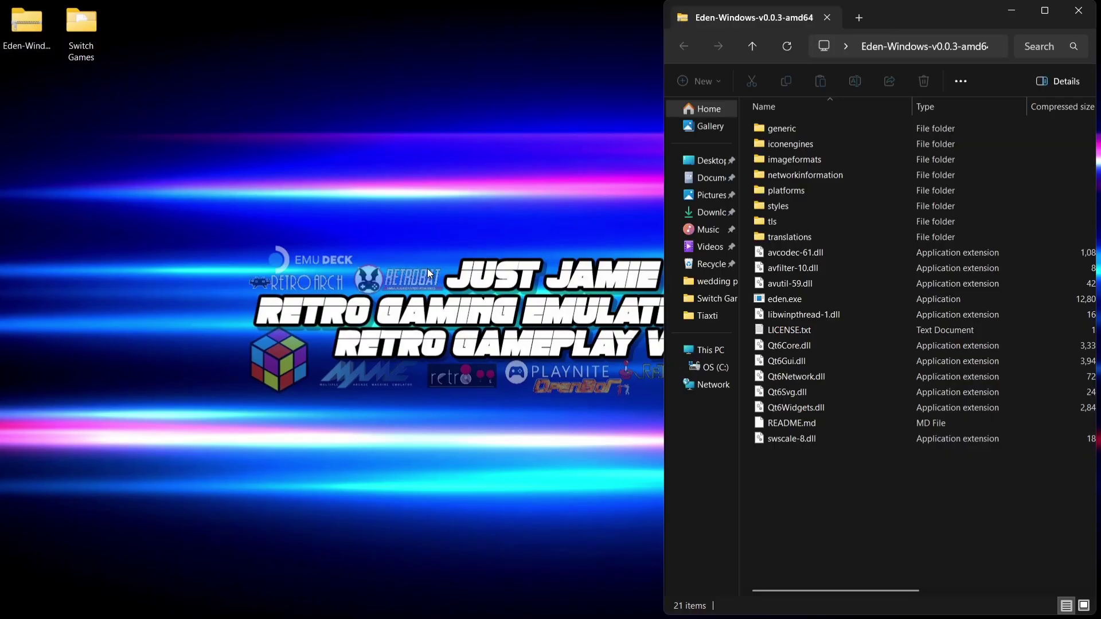
click(378, 106)
right_click(378, 107)
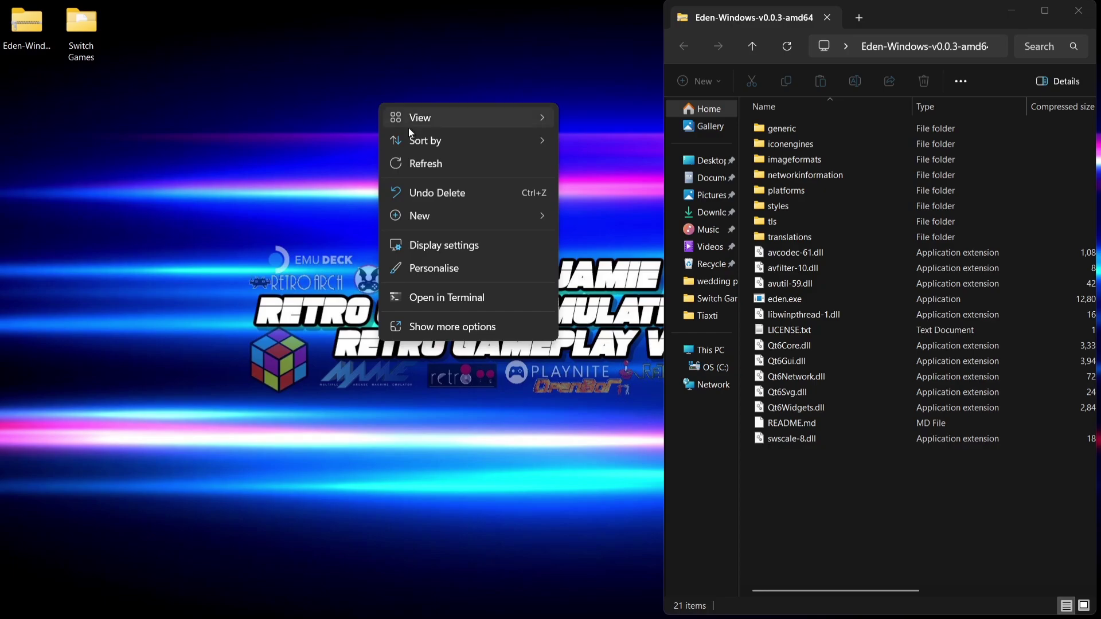
mouse_move(473, 214)
click(594, 216)
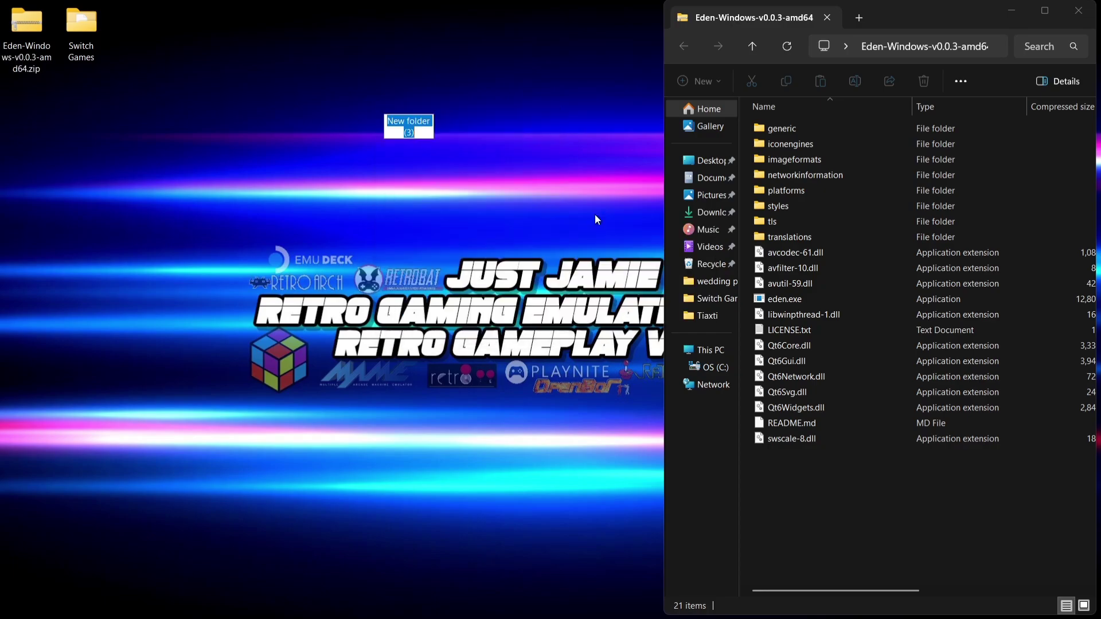
text(Eden)
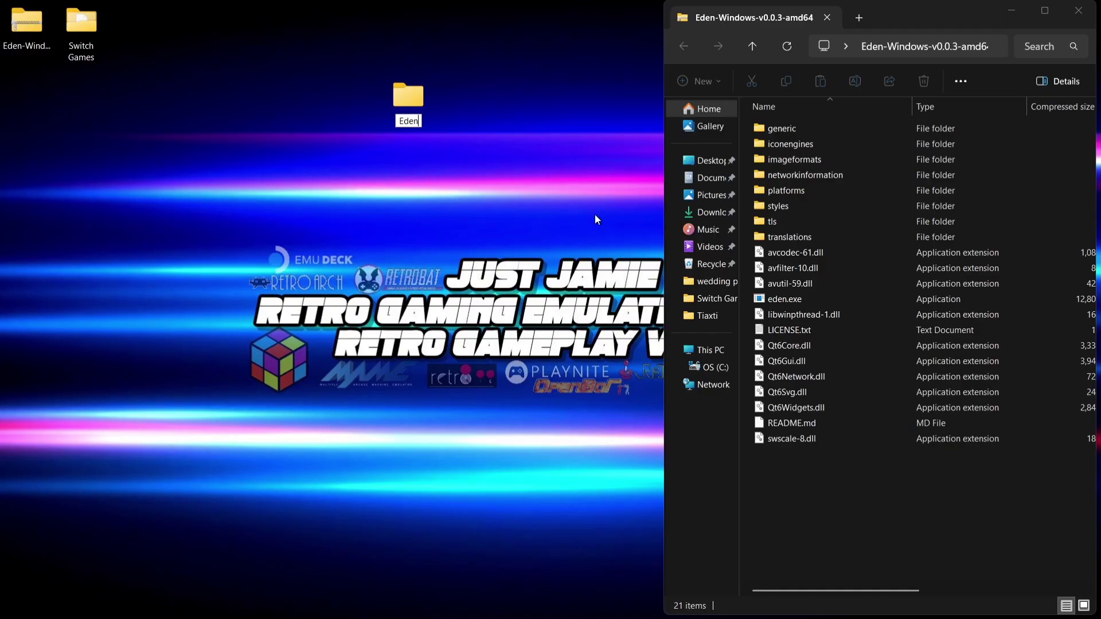
key(Return)
Extract the archive's entire contents into the Eden desktop folder and close the archive window
click(734, 142)
key(ctrl+a)
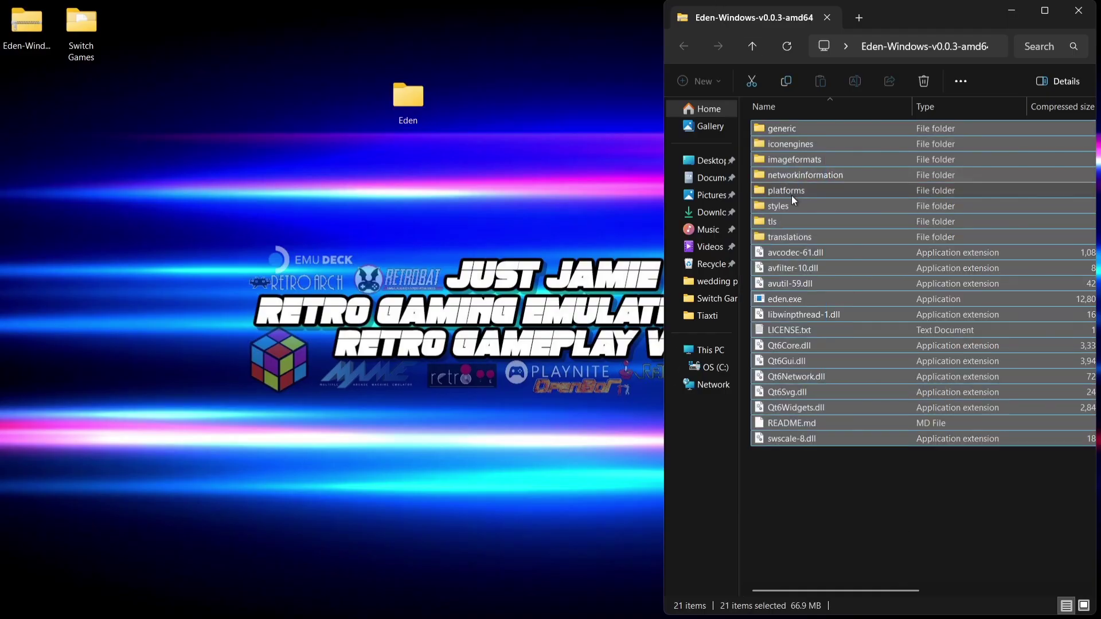
drag(792, 199, 408, 101)
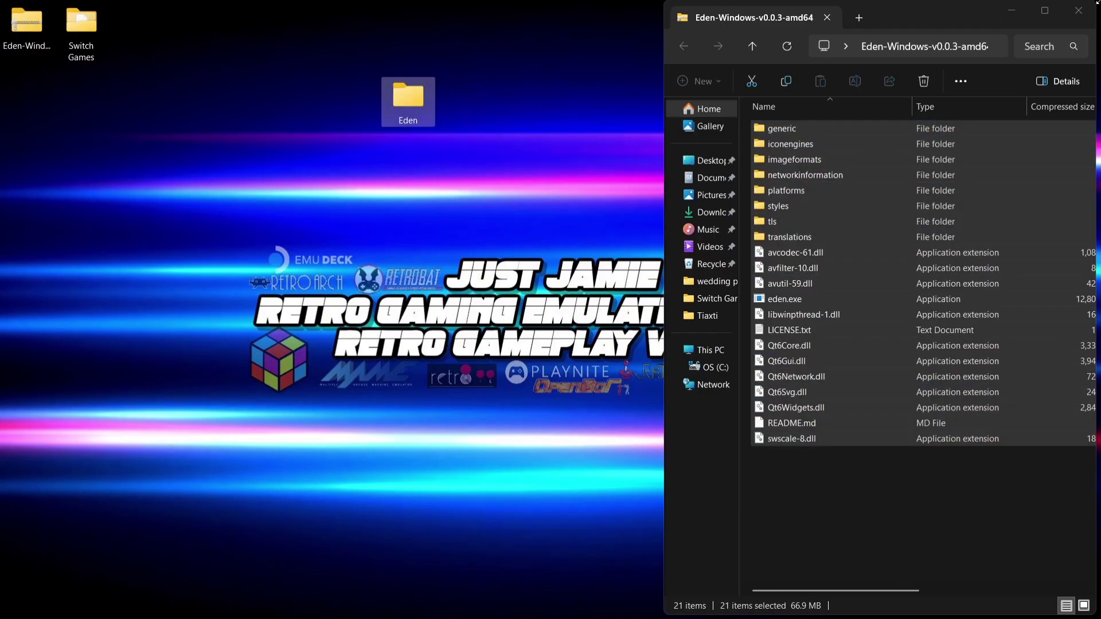
click(1078, 10)
Create a desktop shortcut to eden.exe from the Eden folder and close the folder window
double_click(408, 103)
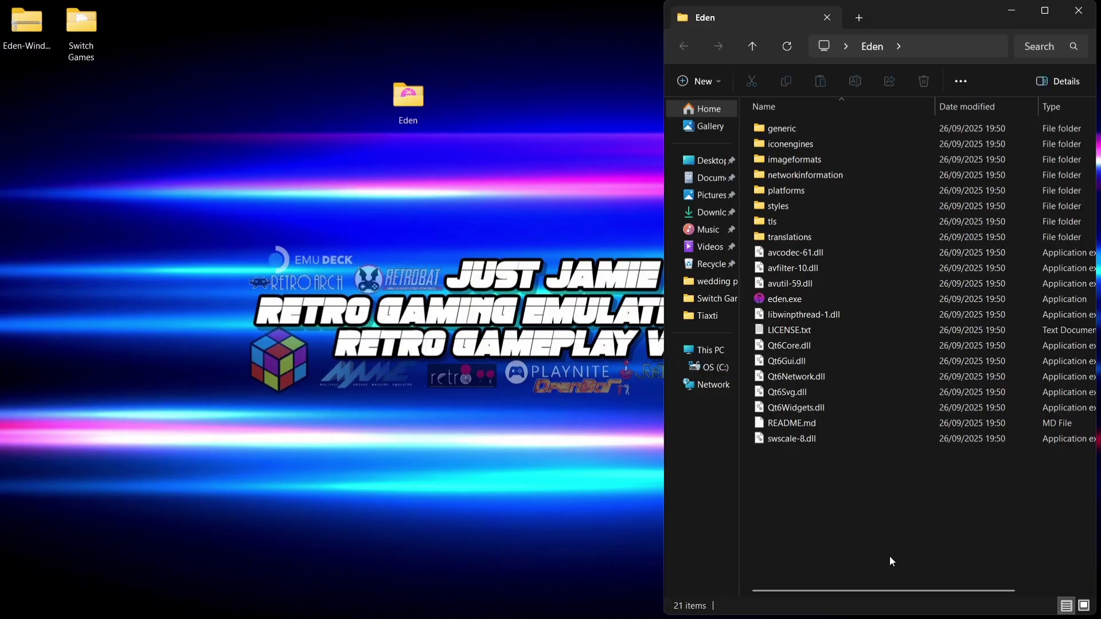
right_click(796, 298)
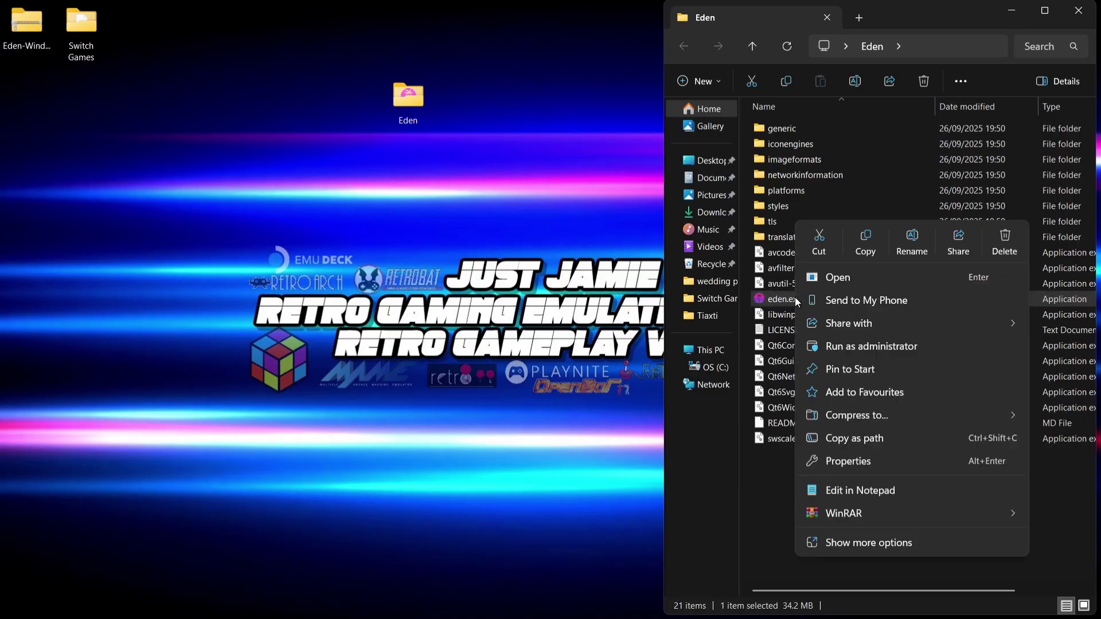
click(838, 543)
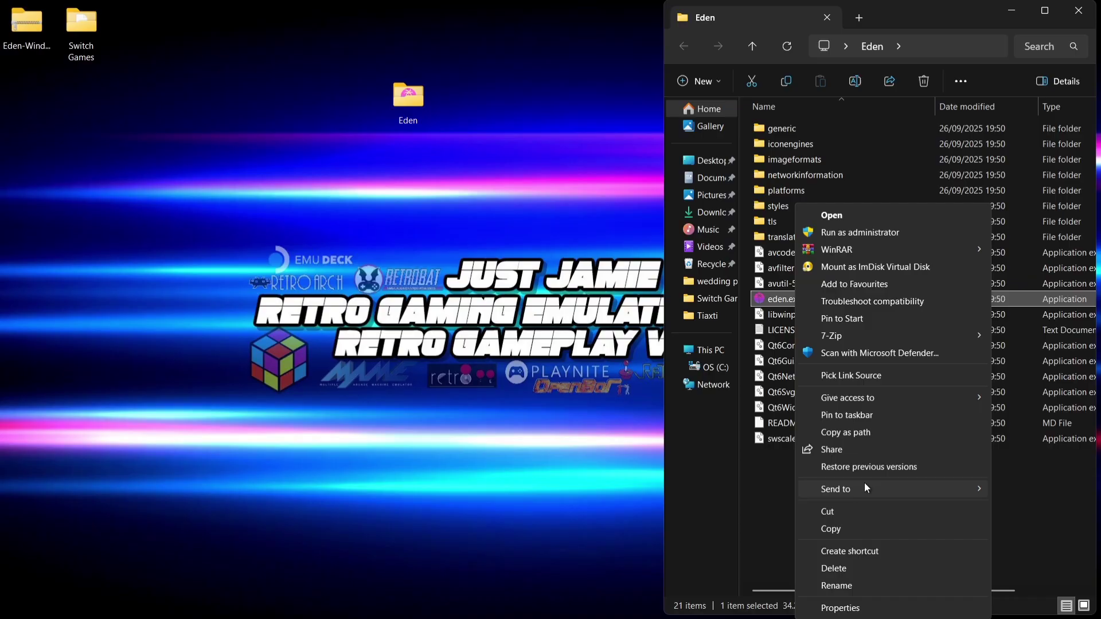
mouse_move(863, 488)
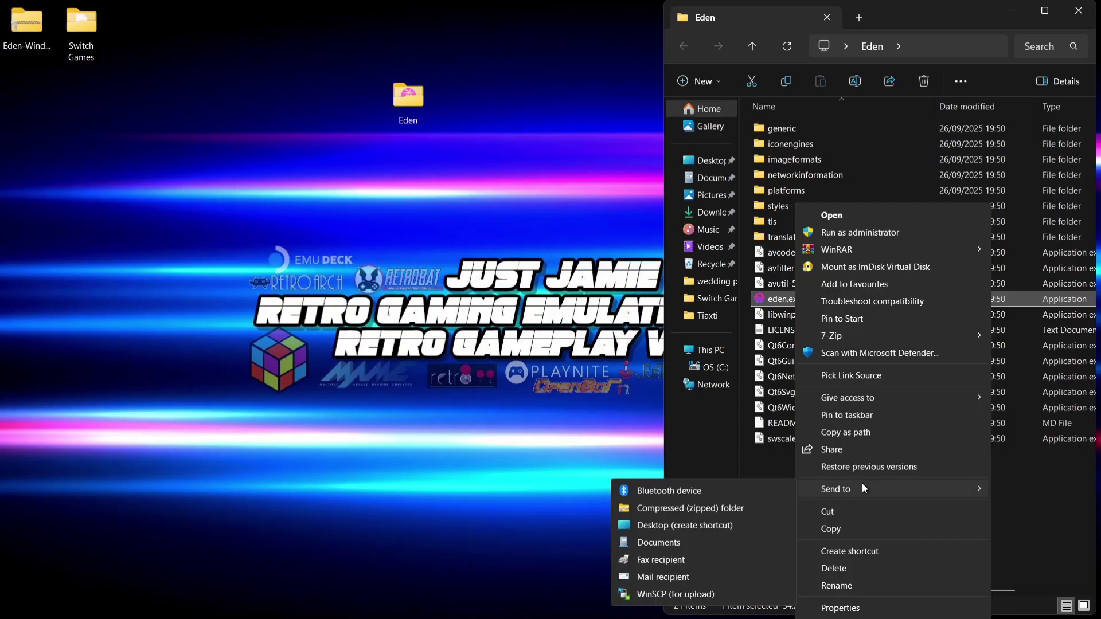
click(687, 525)
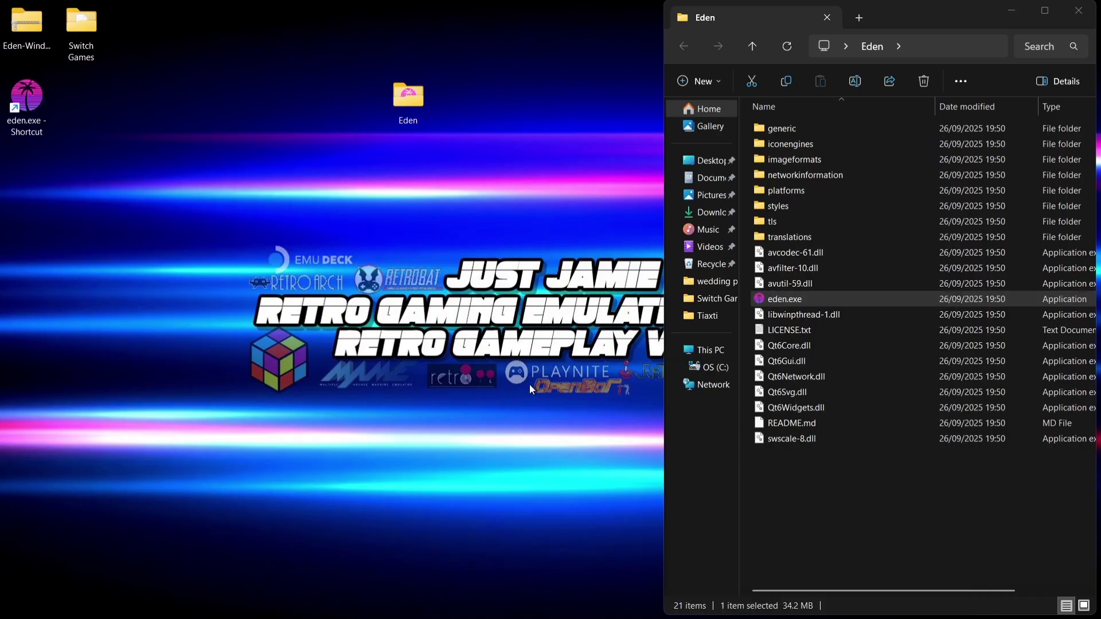
click(1078, 10)
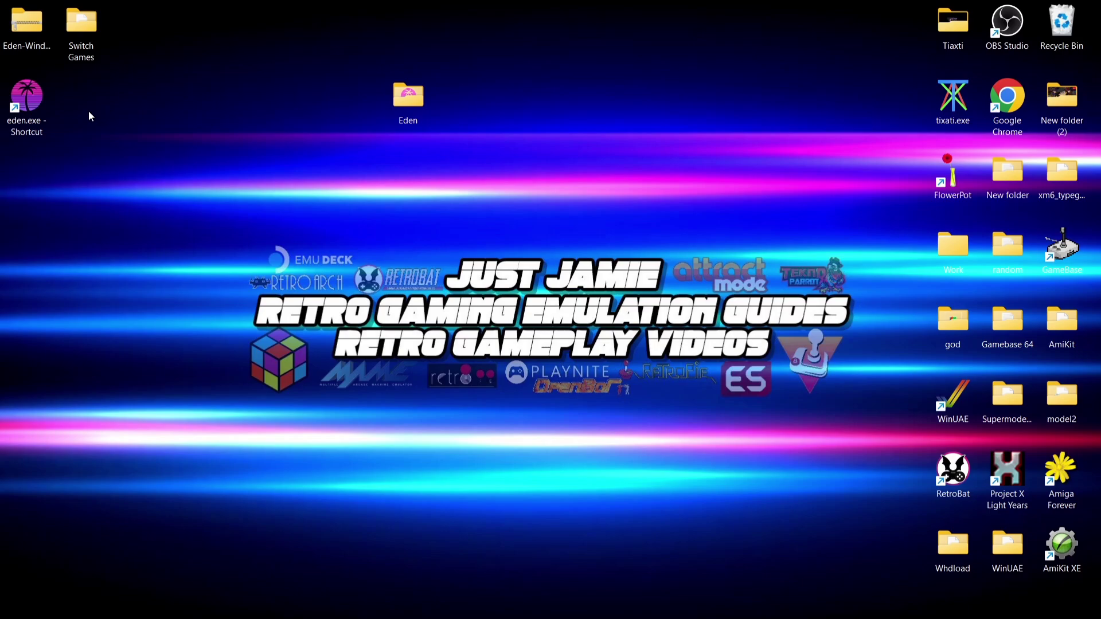
Launch Eden from its desktop shortcut, dismiss the startup warning, and open the Switch Games folder to view its files
double_click(24, 114)
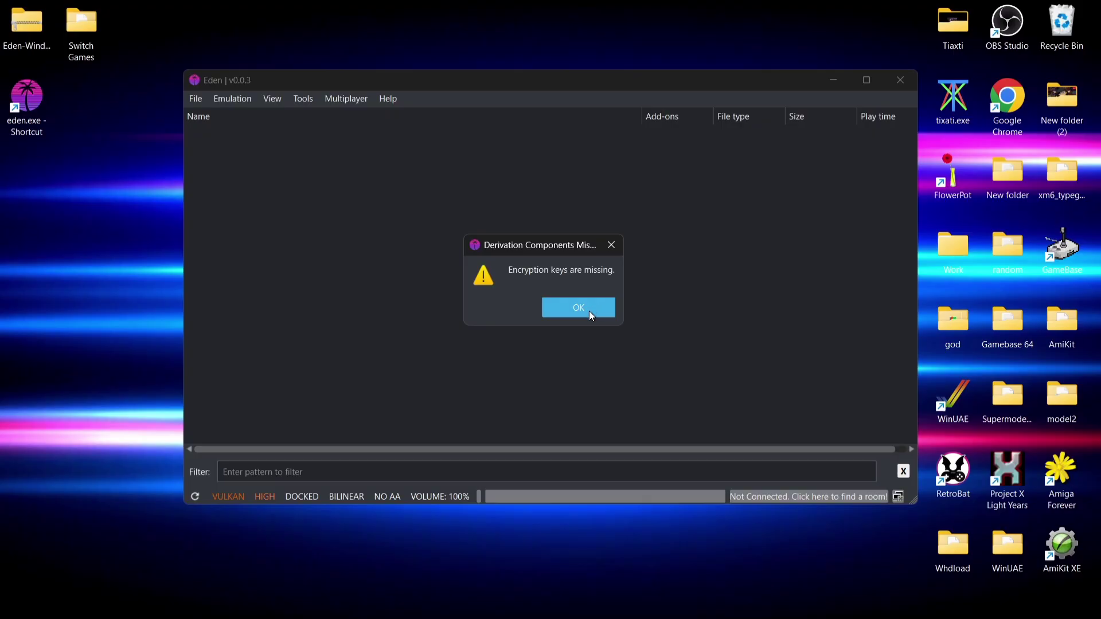
click(592, 316)
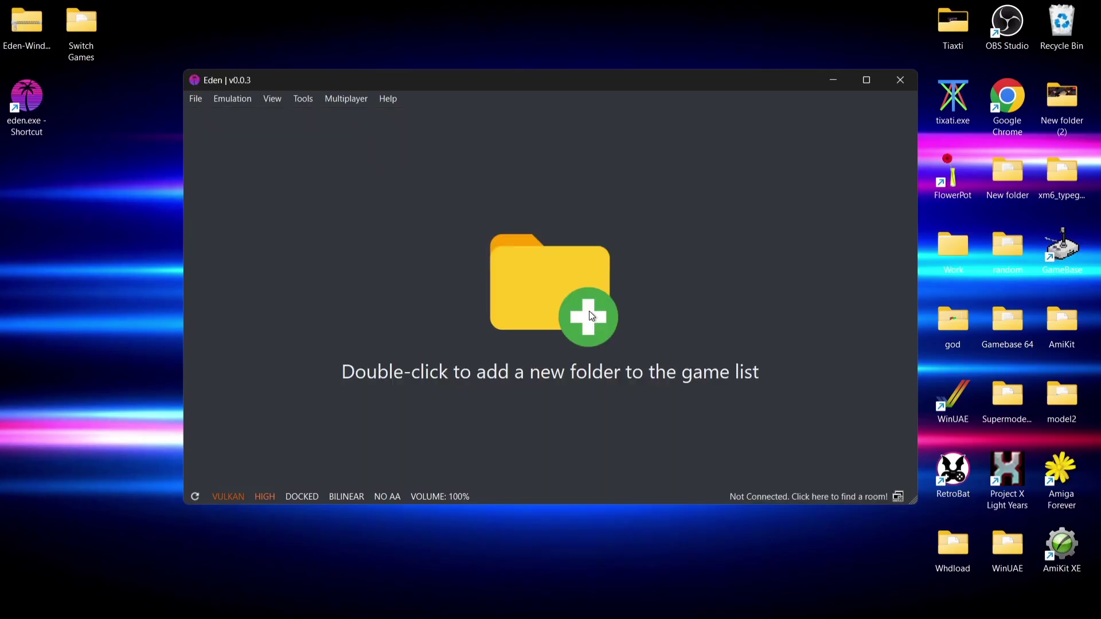
double_click(84, 36)
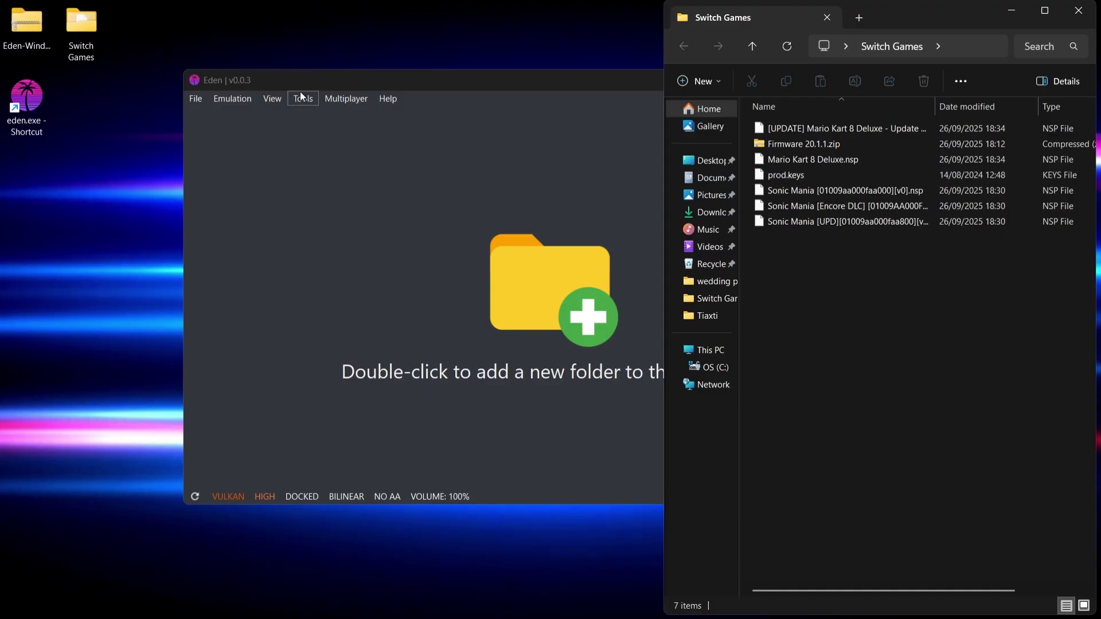
click(278, 84)
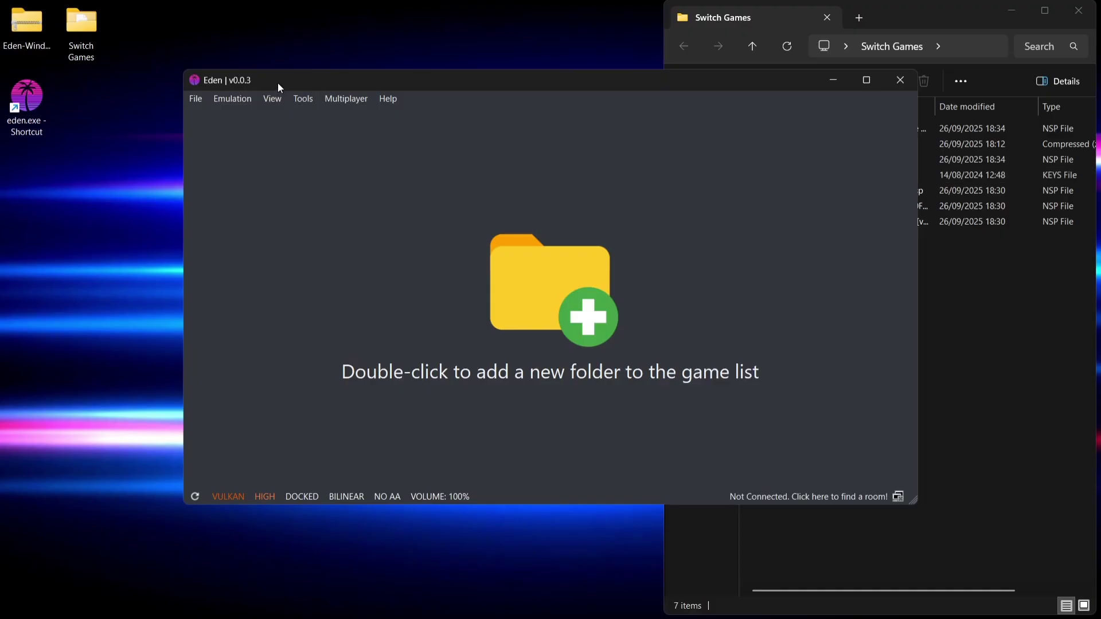
Install the decryption keys from prod.keys in the desktop's Switch Games folder and dismiss the confirmation message
click(304, 99)
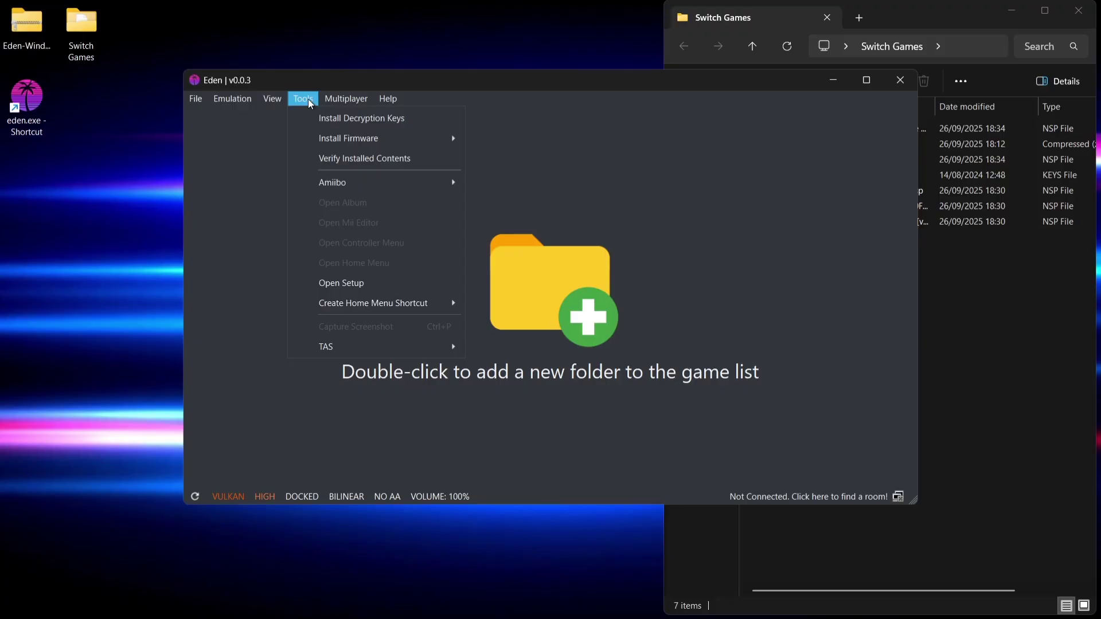
click(322, 122)
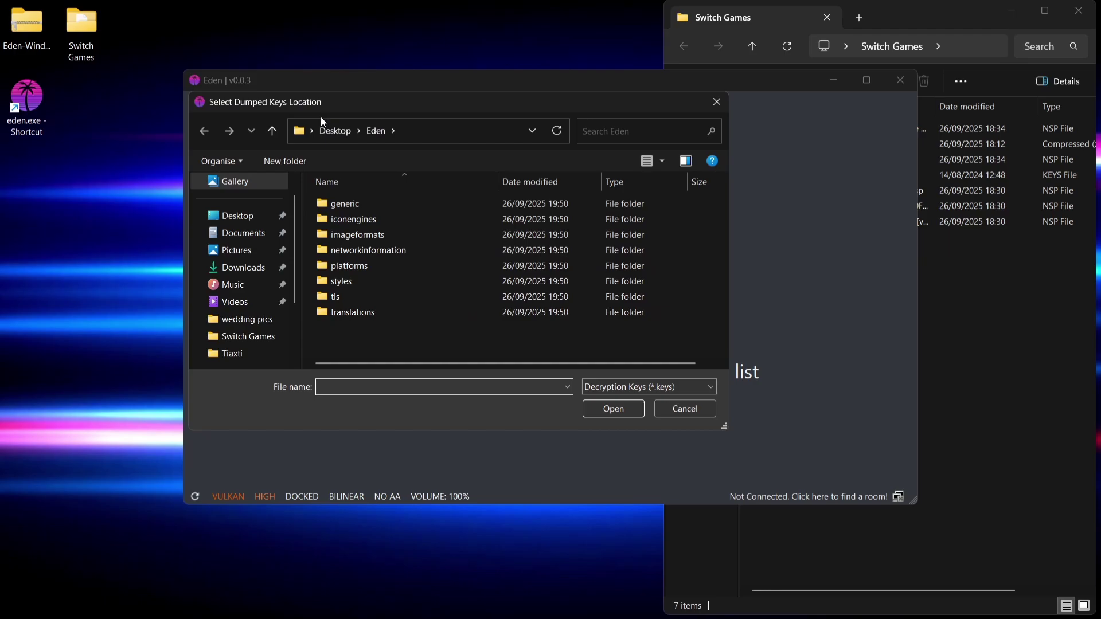
click(238, 217)
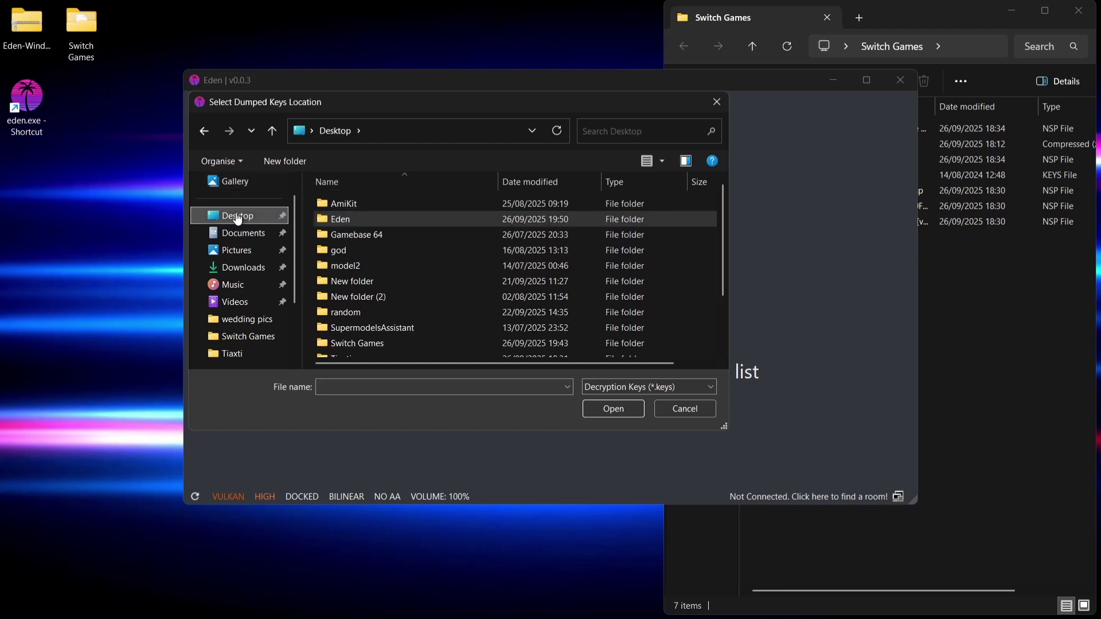
double_click(356, 343)
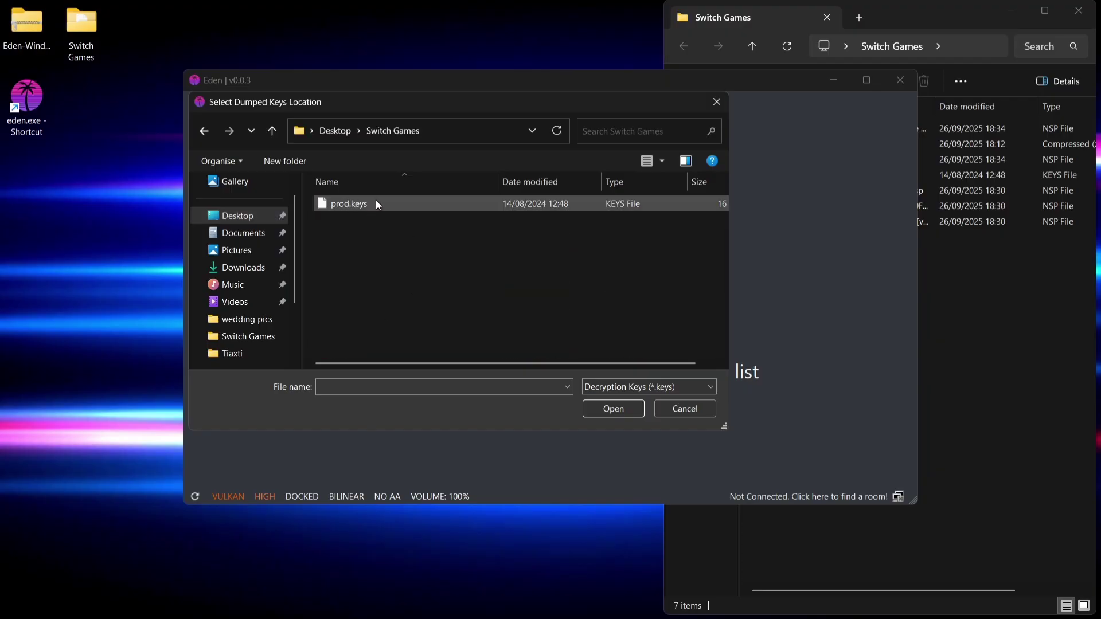
double_click(349, 203)
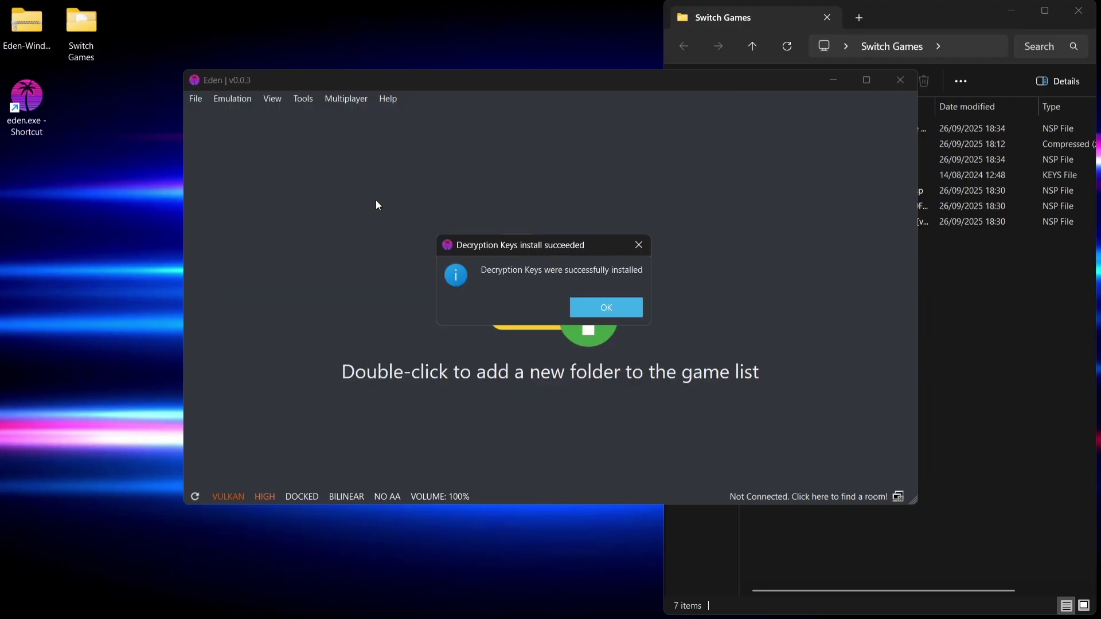
click(632, 312)
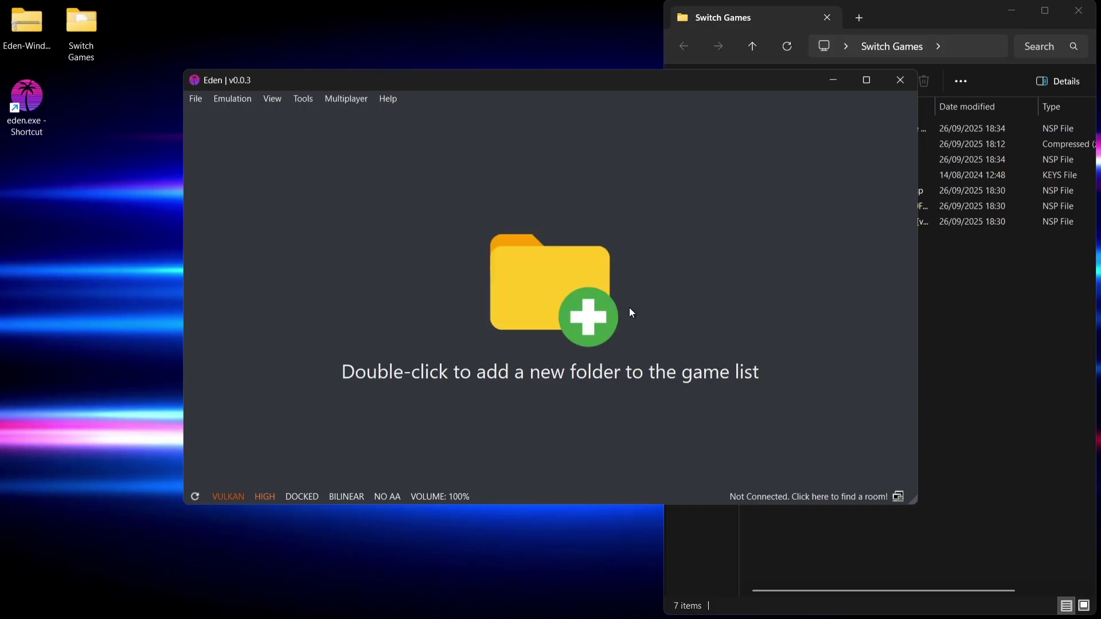
Install the console firmware from the ZIP archive Firmware 20.1.1.zip in the Switch Games folder
click(949, 4)
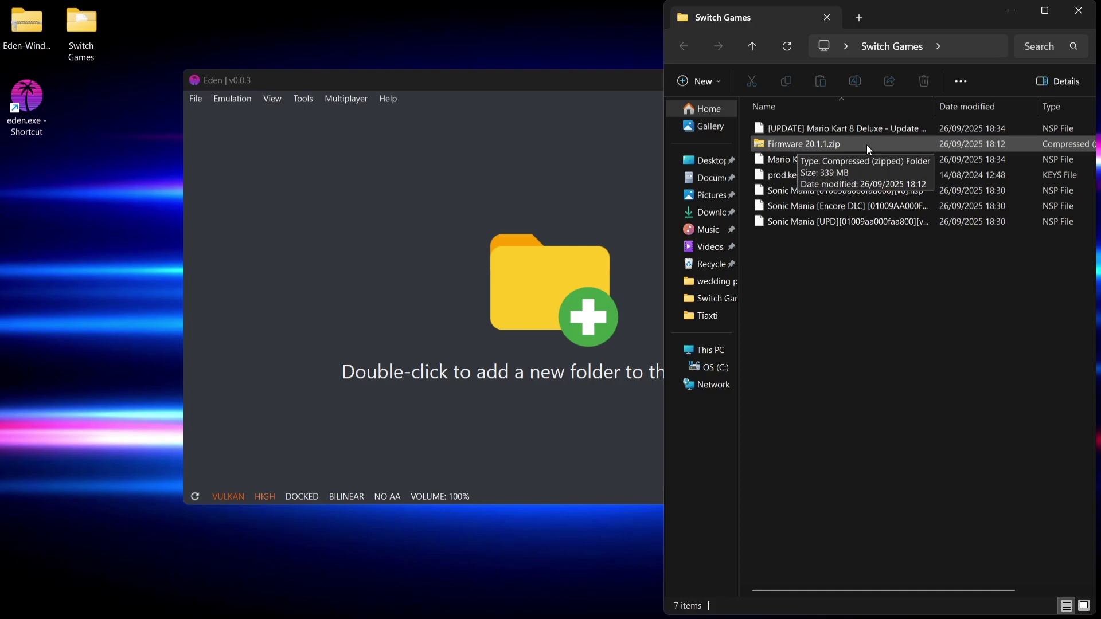
click(389, 81)
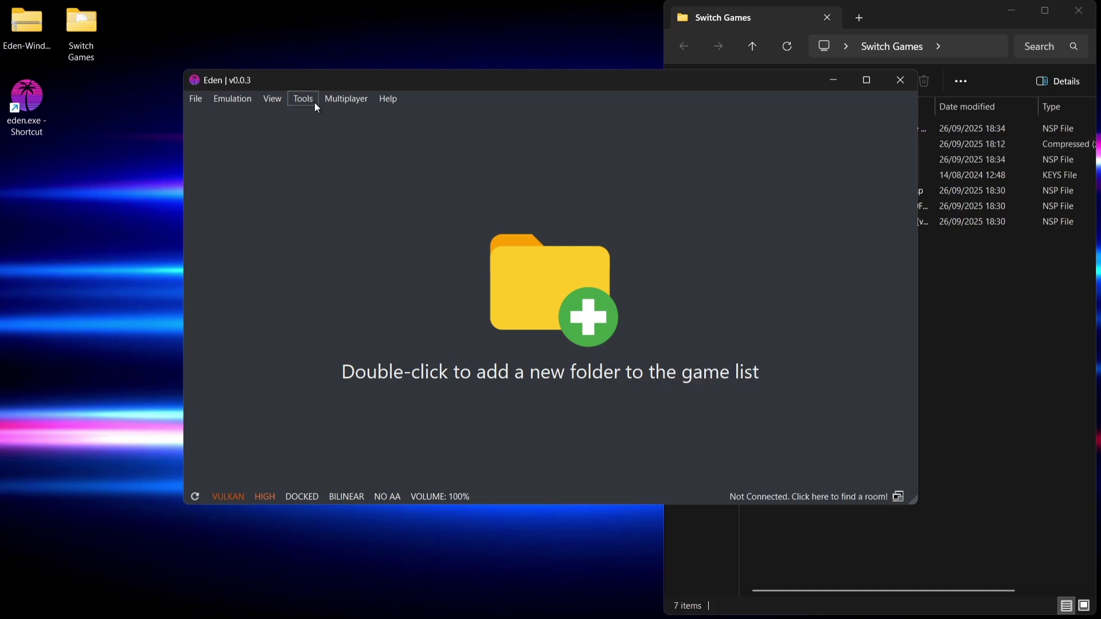
click(303, 99)
mouse_move(324, 139)
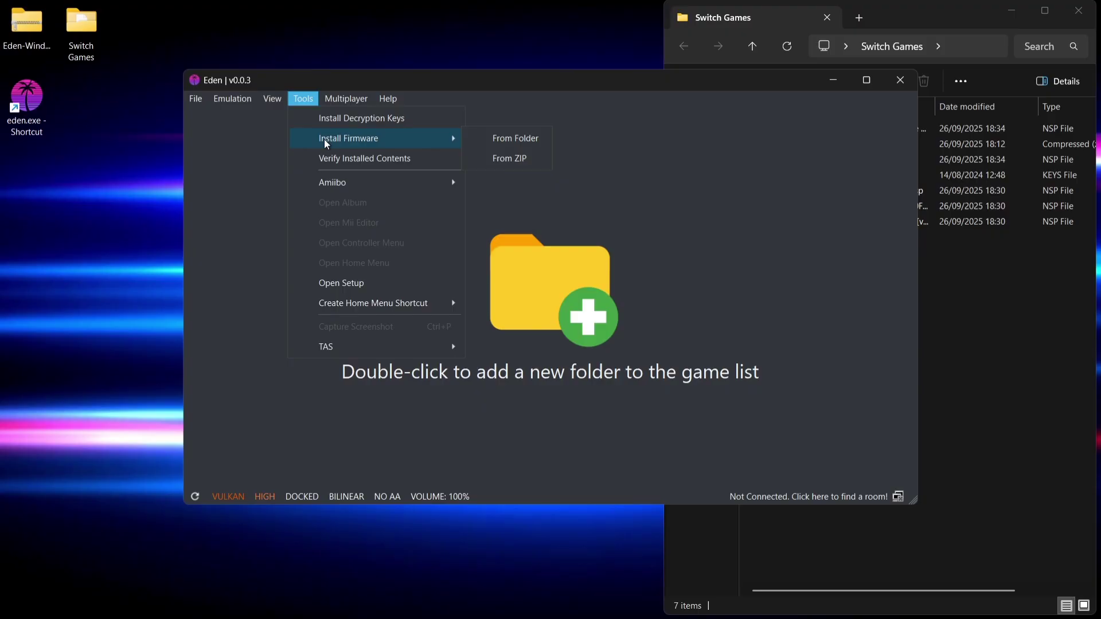
click(492, 160)
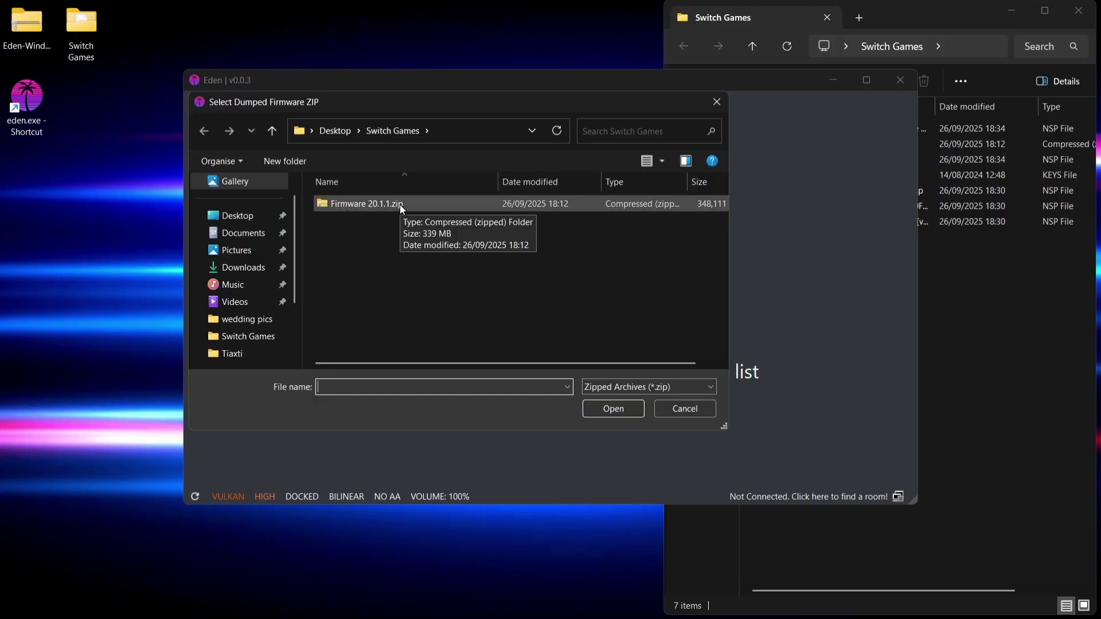
double_click(441, 207)
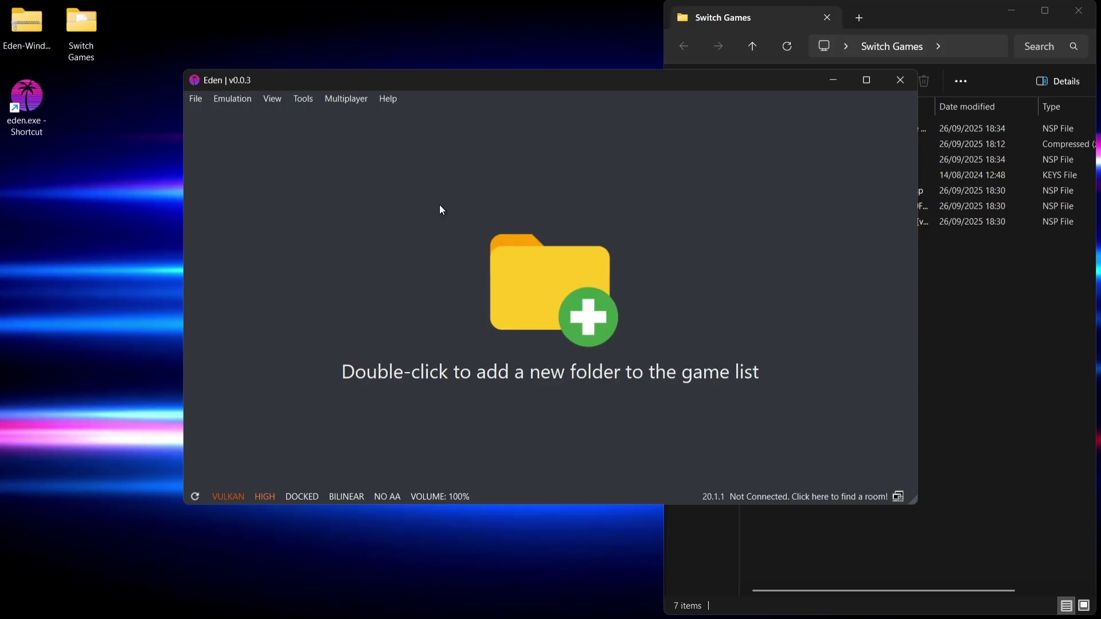
Add the desktop's Switch Games folder to the game list as a game directory
click(818, 252)
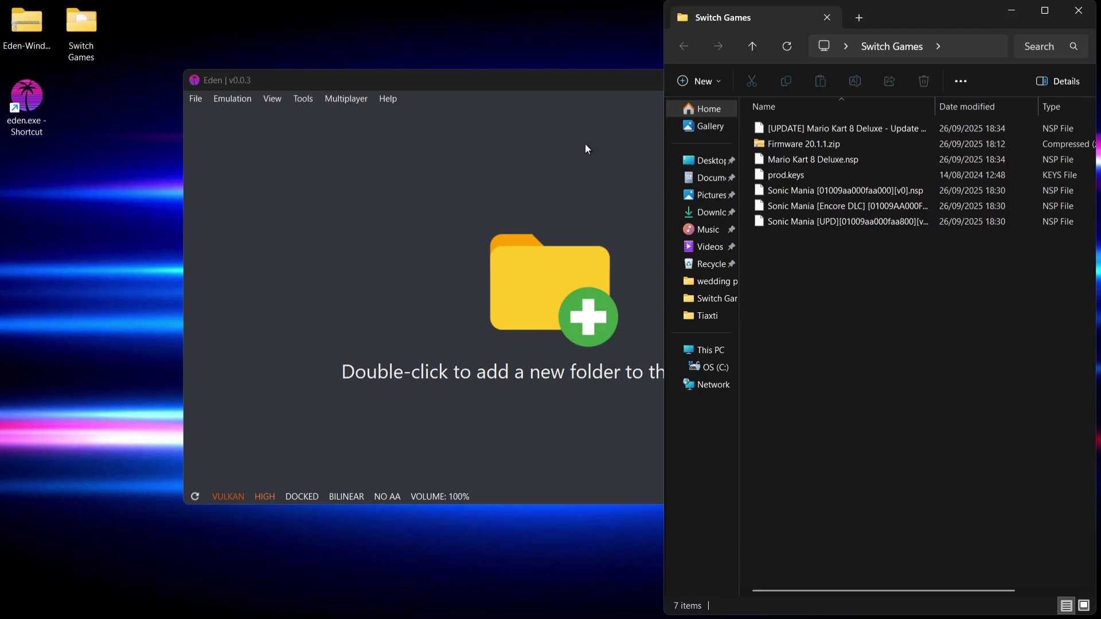
click(550, 86)
double_click(714, 329)
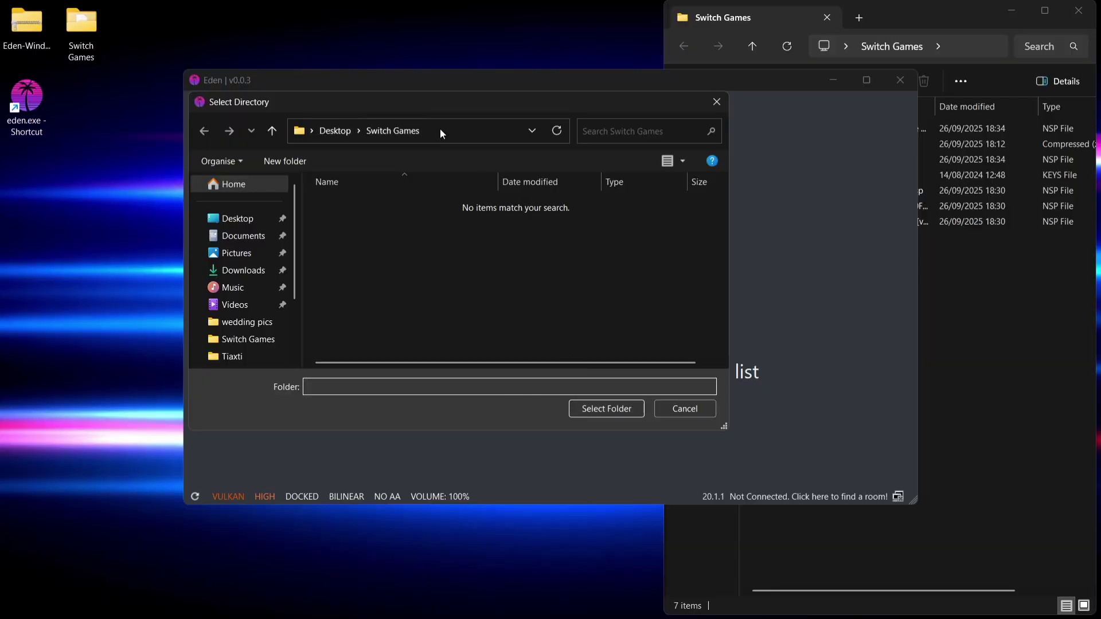
click(616, 406)
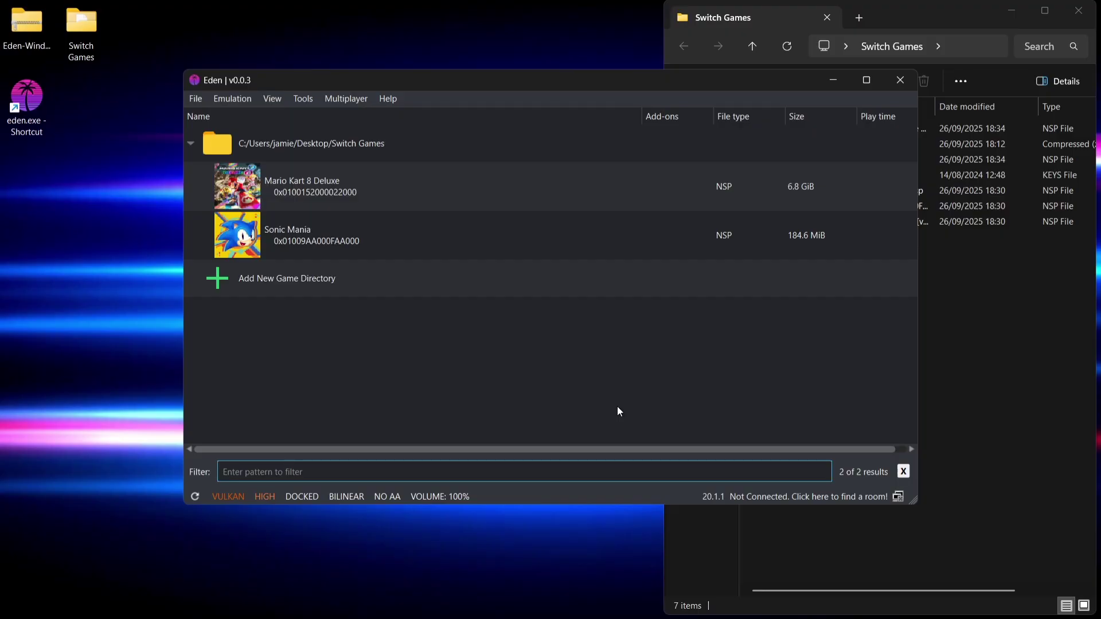
Install the Mario Kart 8 Deluxe update v1.7.0 NSP file to NAND and dismiss the install results
click(318, 228)
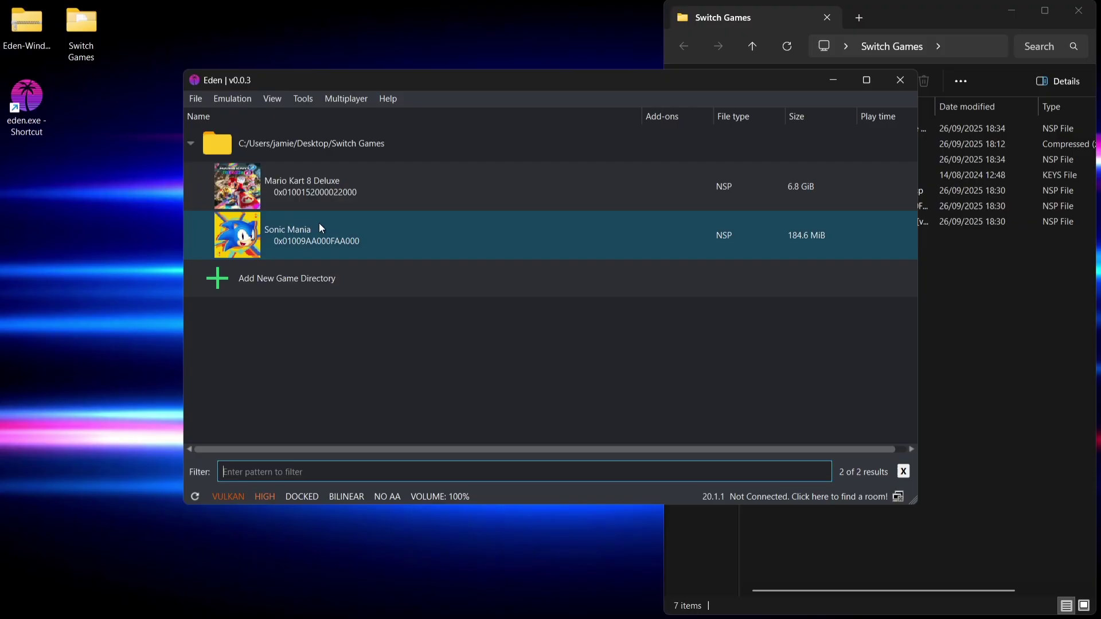
right_click(319, 232)
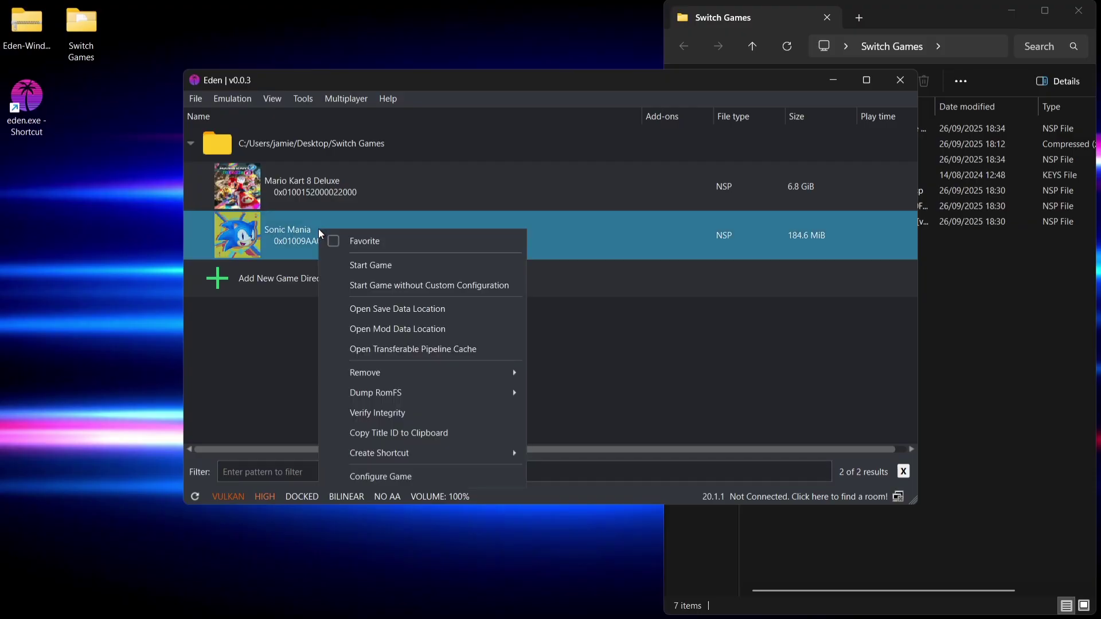
click(194, 98)
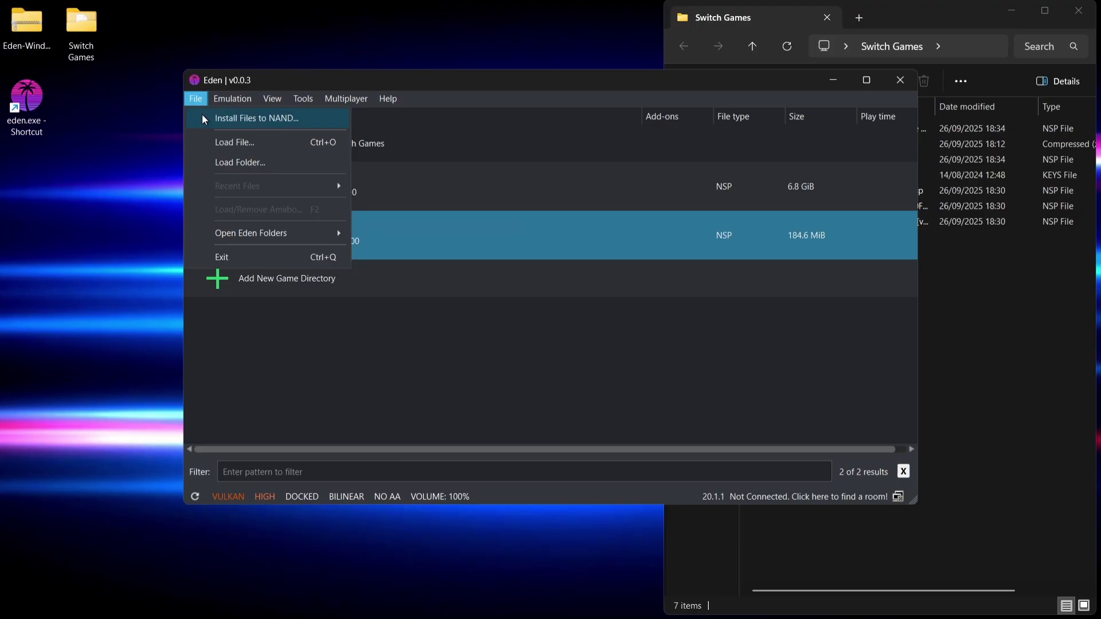
click(205, 118)
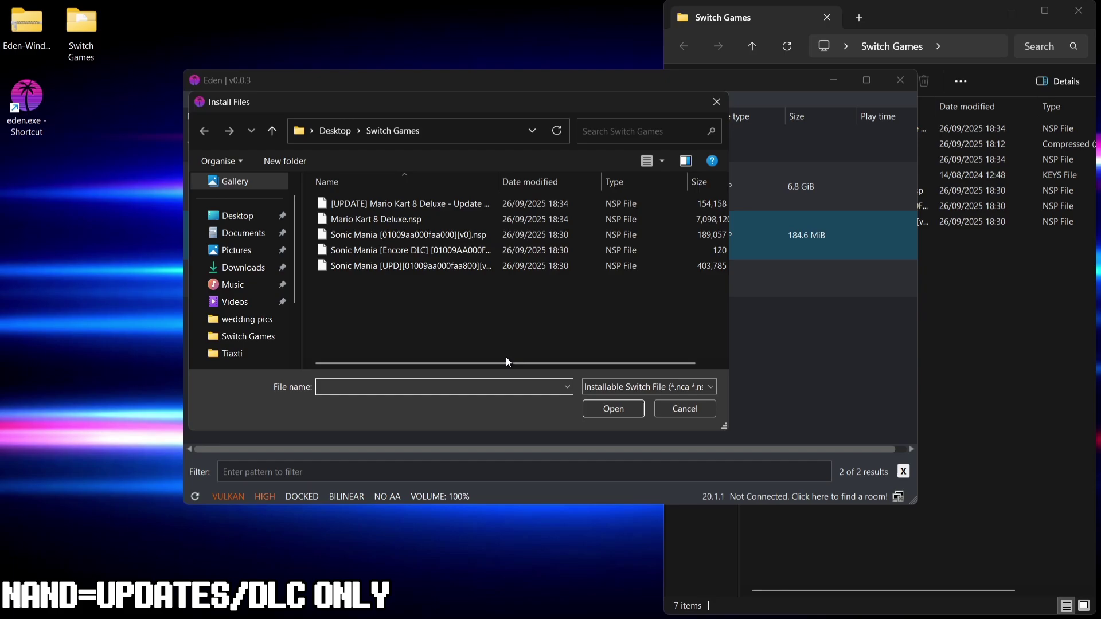
drag(498, 182, 574, 182)
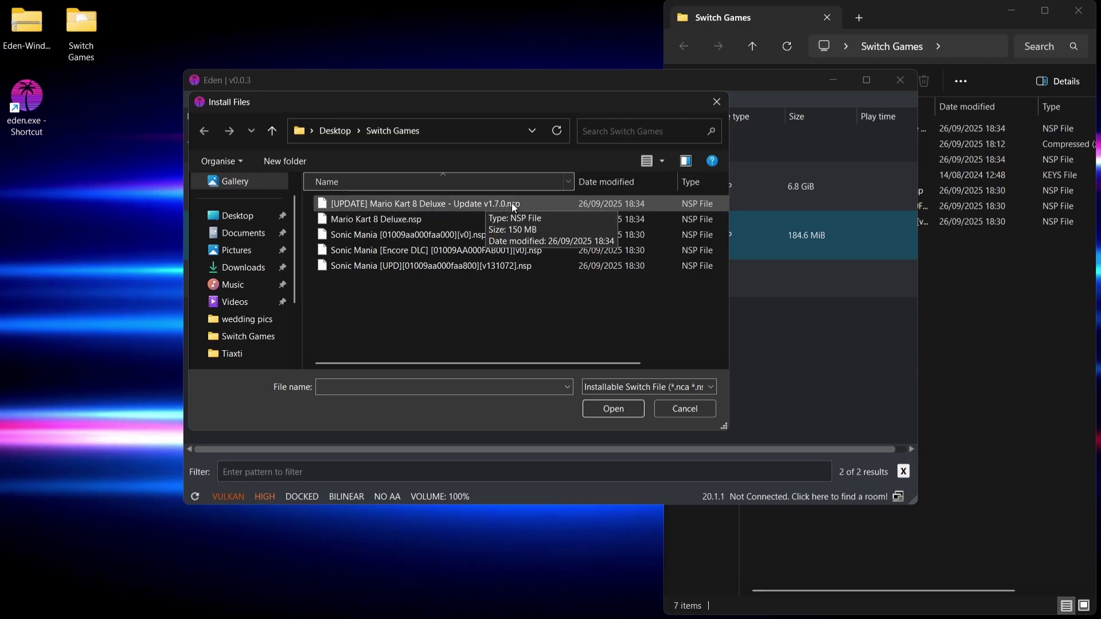
double_click(532, 205)
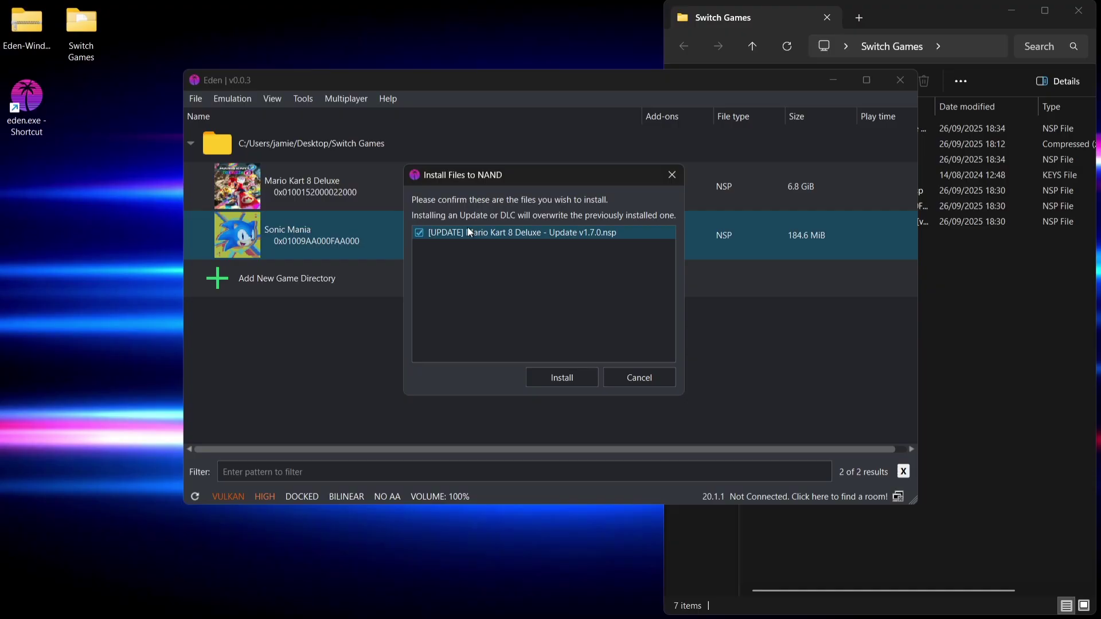
click(551, 377)
click(569, 309)
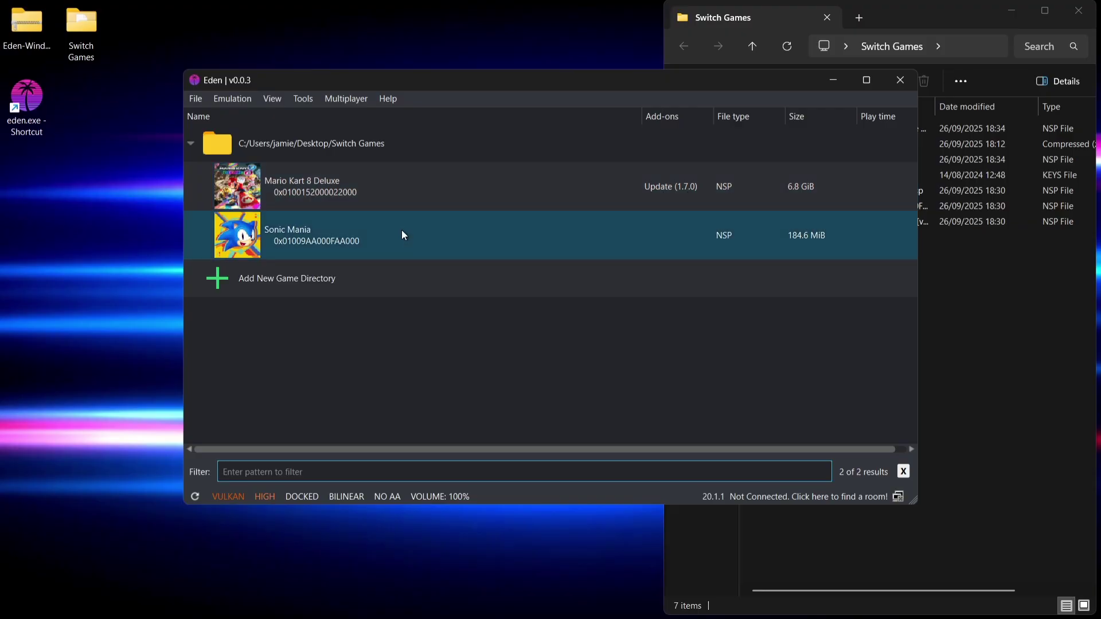
Install the Sonic Mania update file, marked [UPD] and [v131072], to NAND and dismiss the install results
click(404, 235)
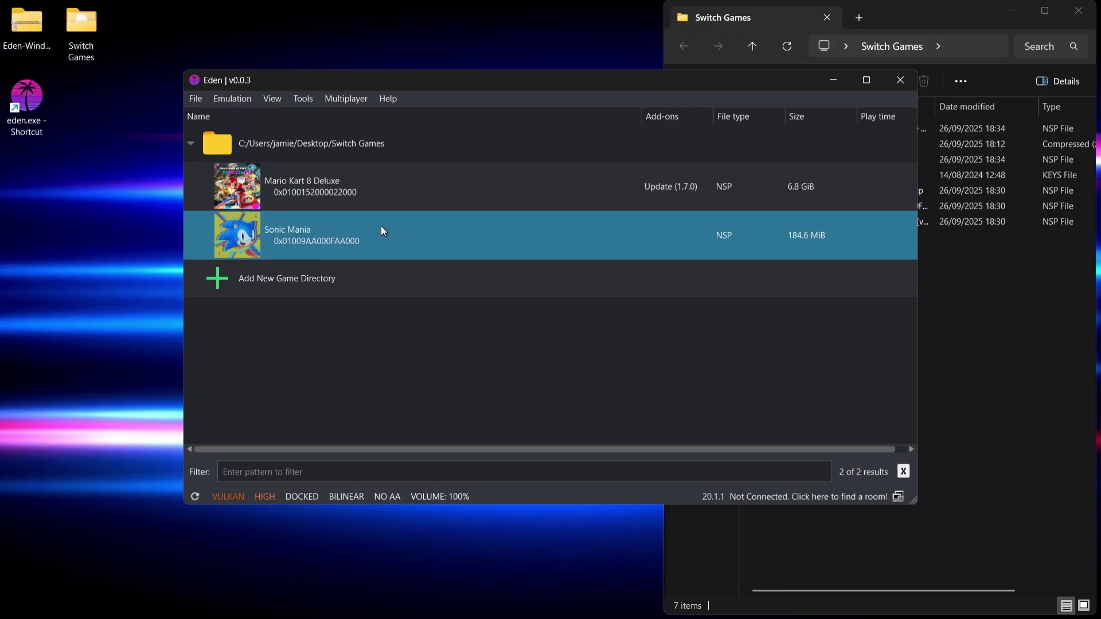
click(194, 101)
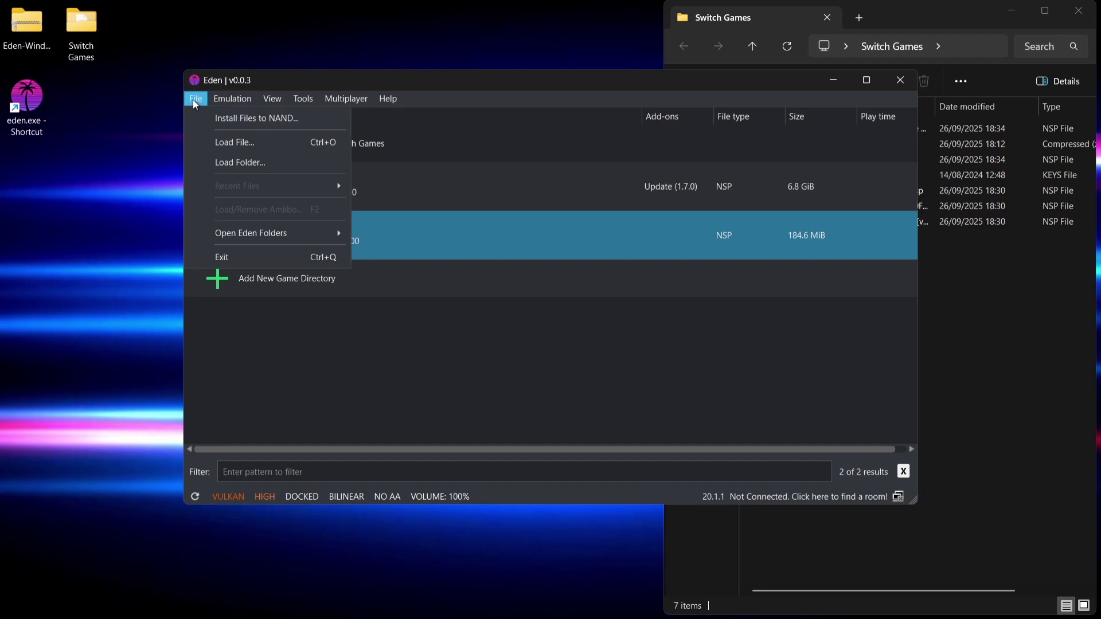
click(205, 118)
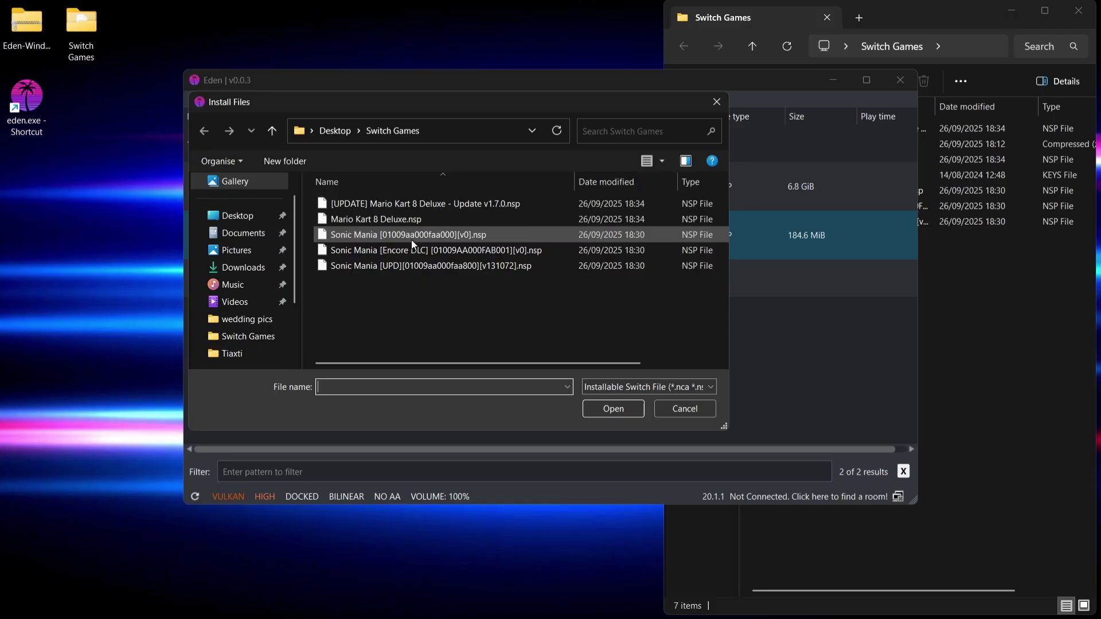
double_click(411, 266)
click(557, 377)
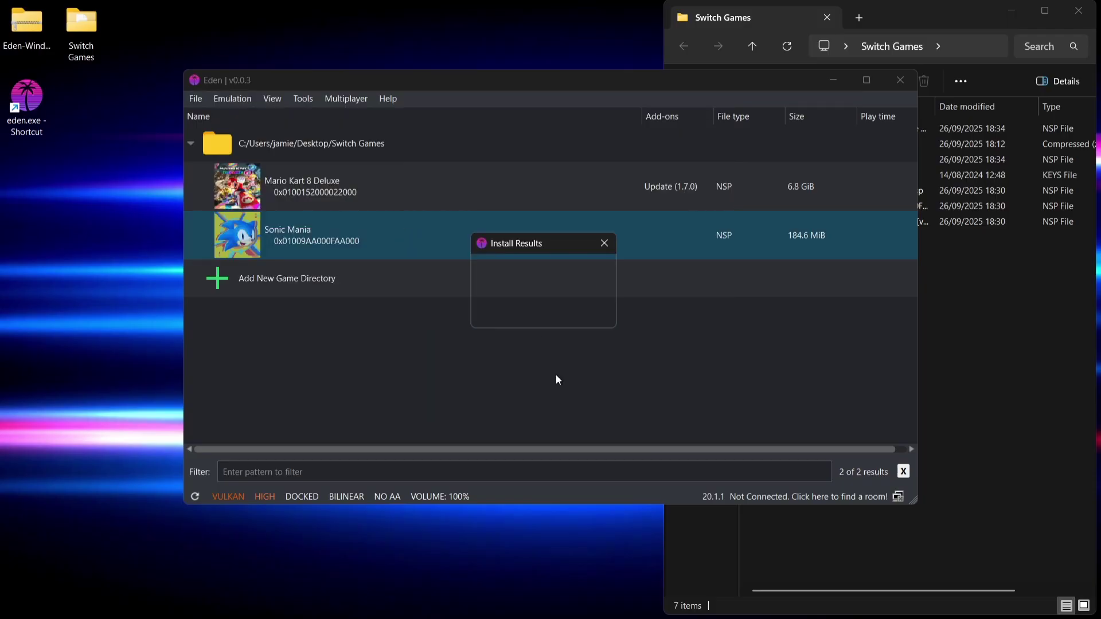
click(579, 310)
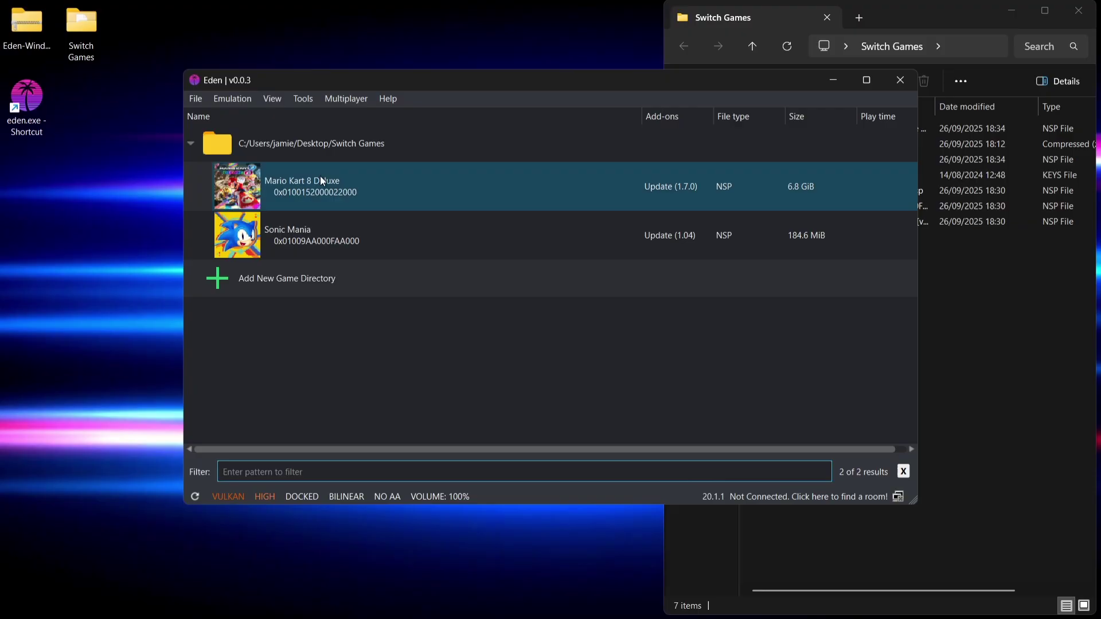
Install the Sonic Mania Encore DLC NSP file to NAND and dismiss the install results
click(191, 101)
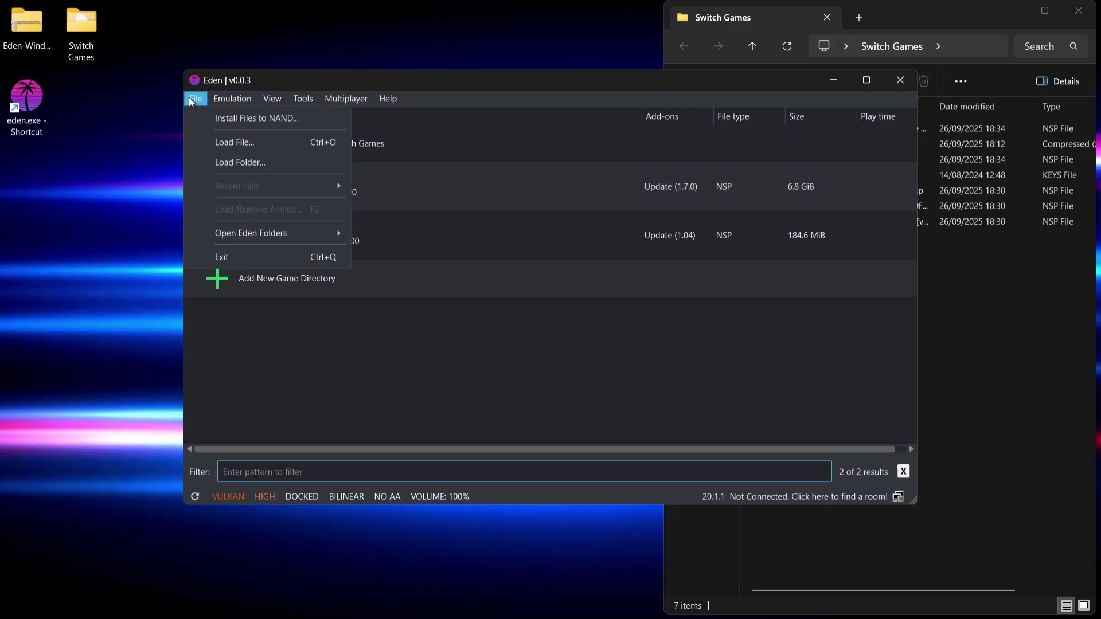
click(226, 119)
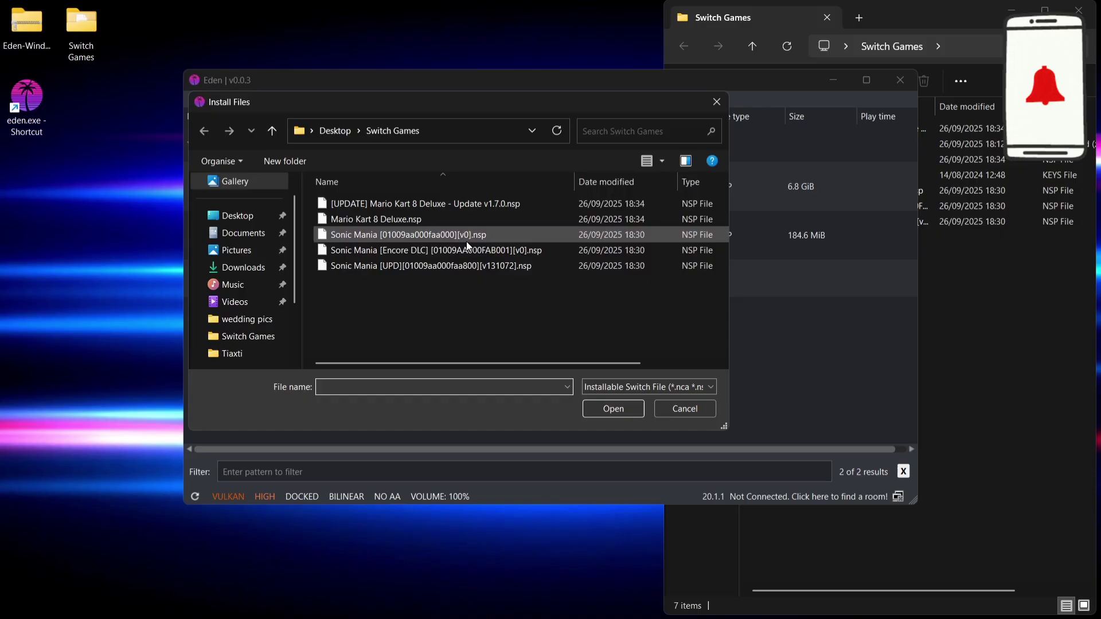
double_click(466, 250)
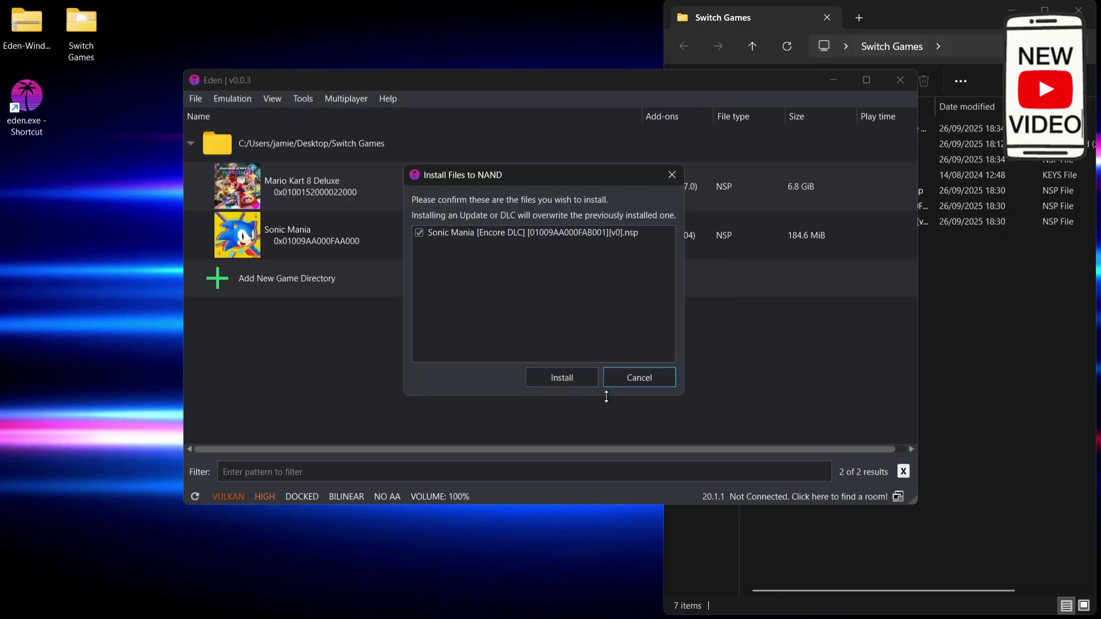
click(582, 379)
click(572, 307)
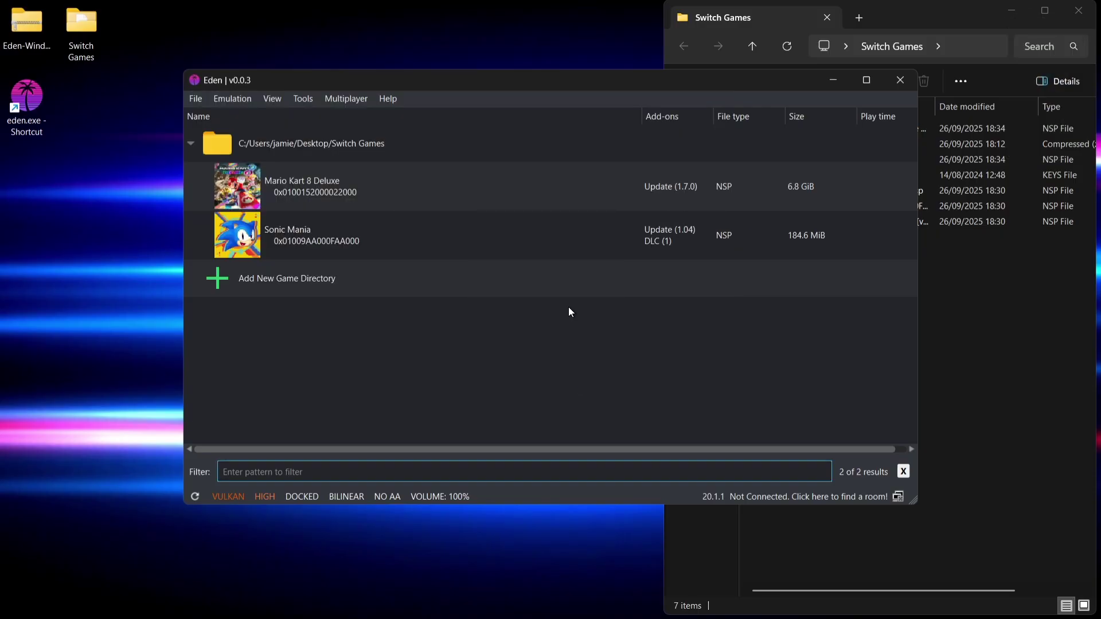
click(571, 312)
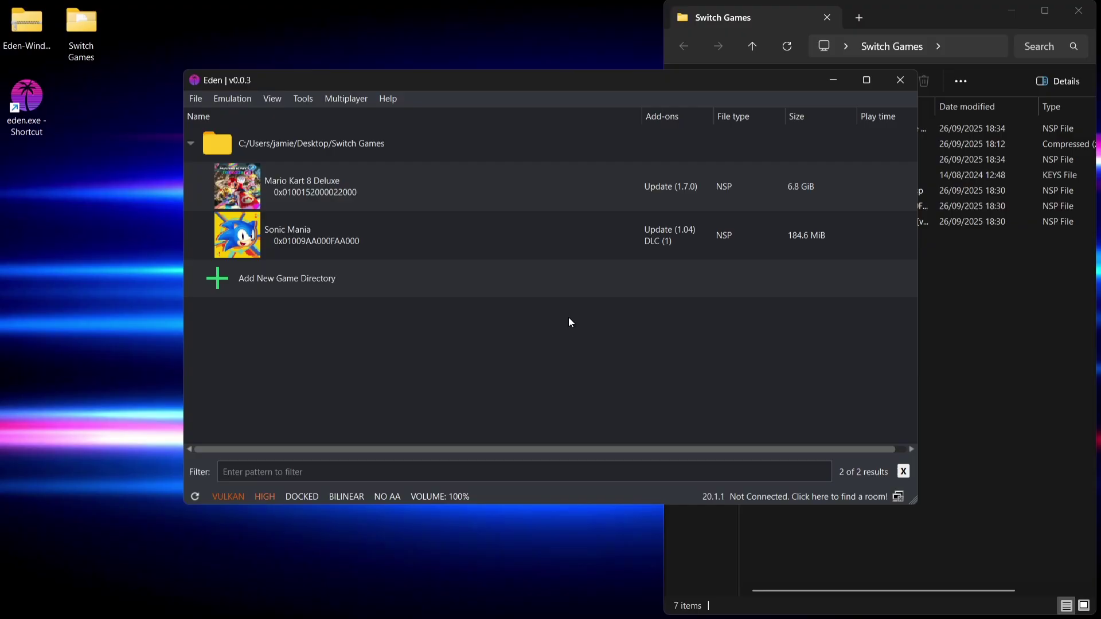
Turn off Disable NCA Verification in the emulator's System configuration and save the settings
click(242, 98)
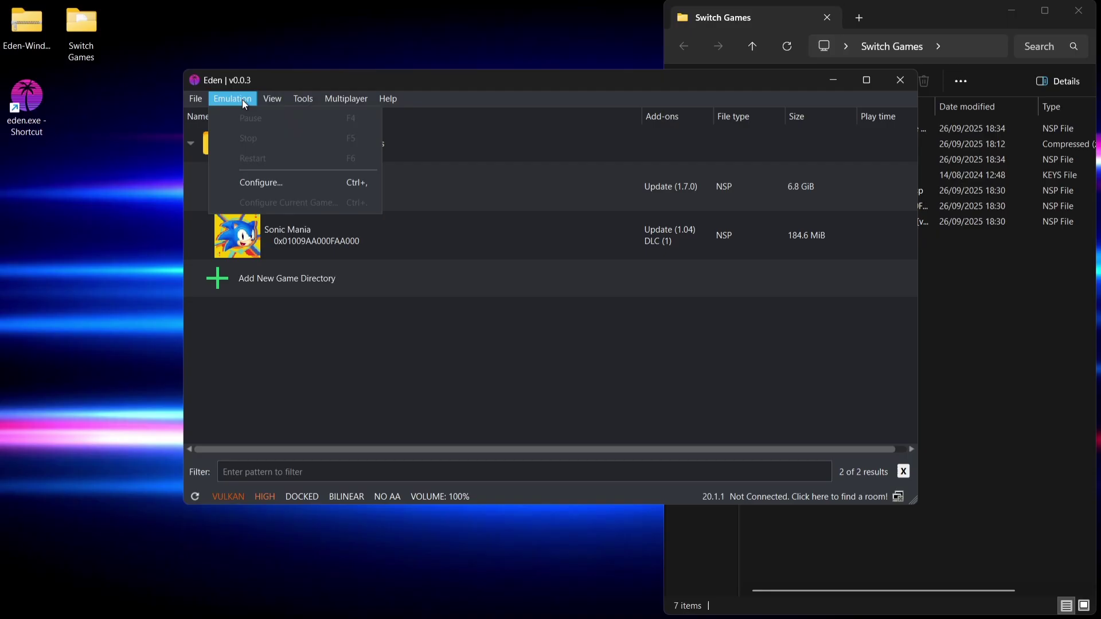
click(255, 183)
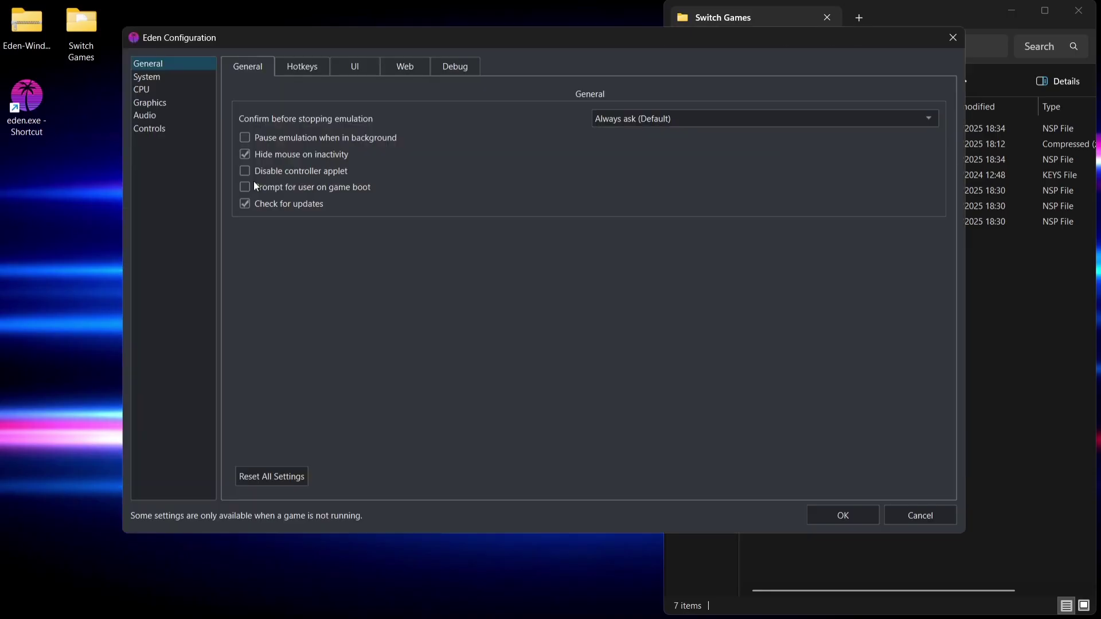
click(160, 77)
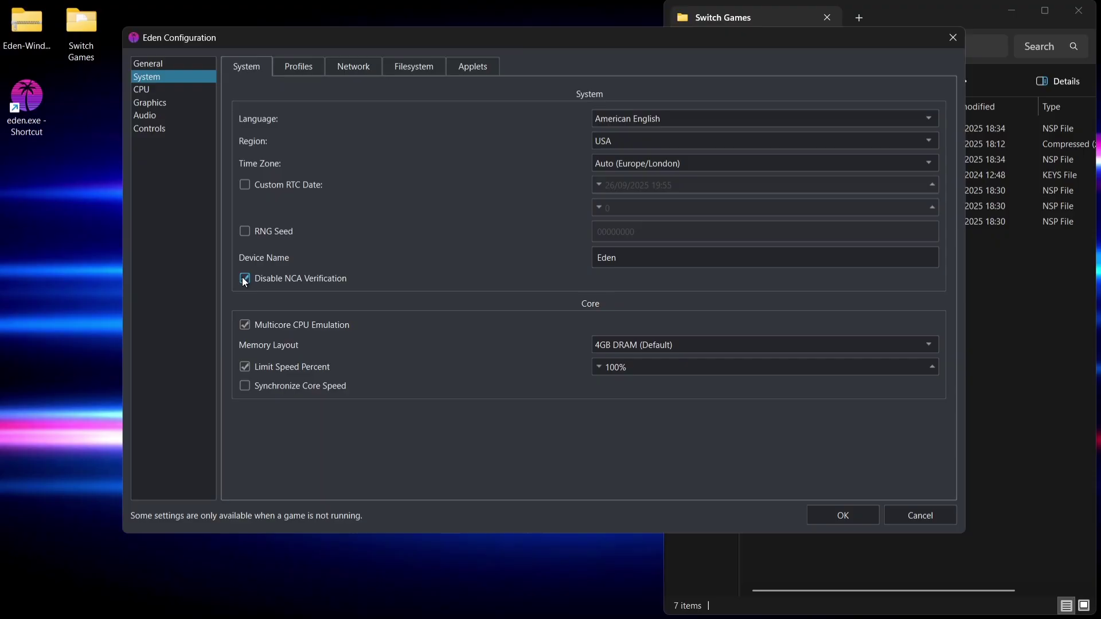
mouse_move(244, 281)
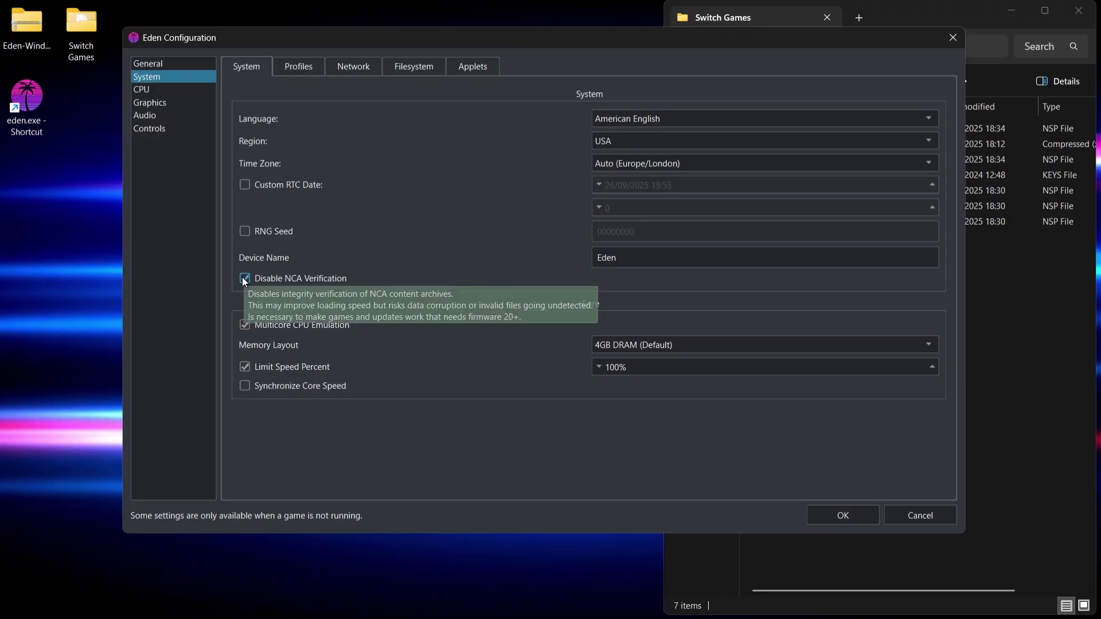
click(243, 279)
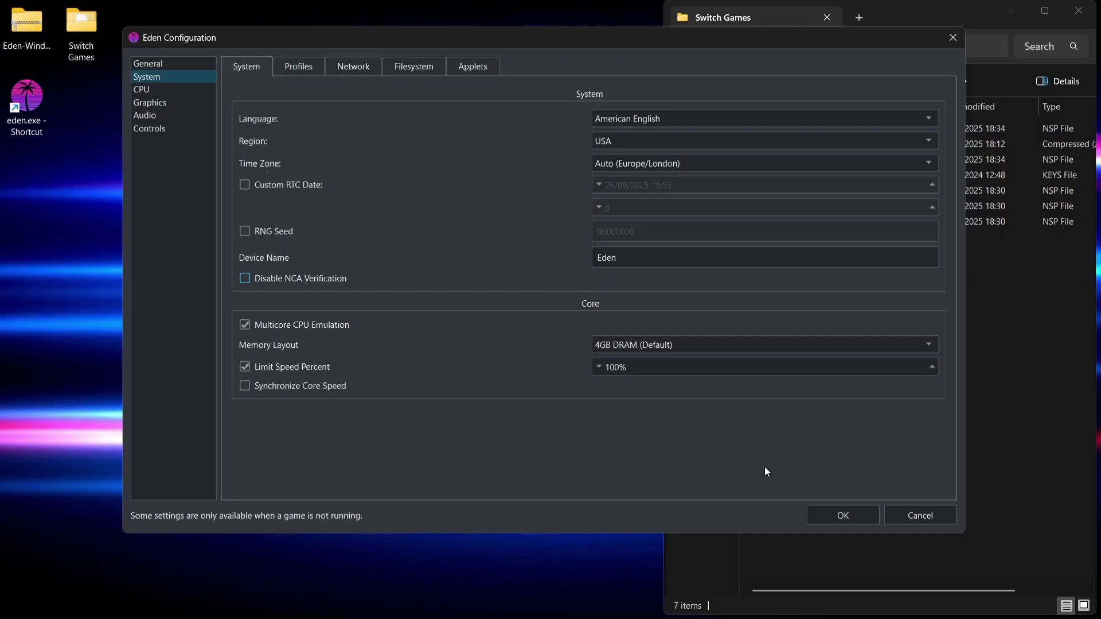
click(851, 518)
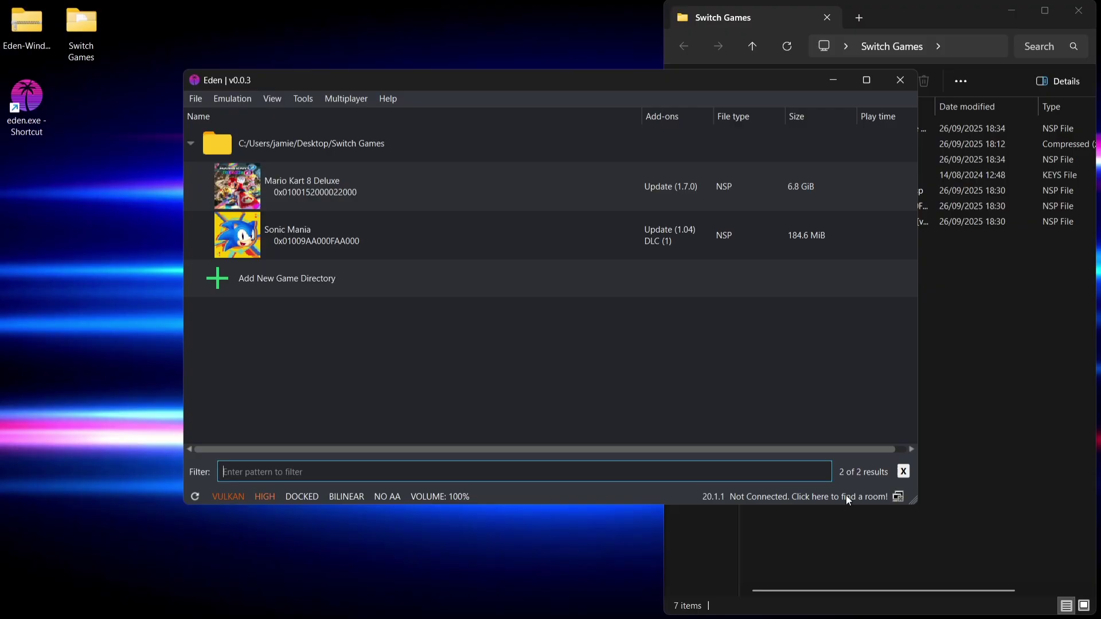
Filter the public multiplayer rooms to owned games, join the Mario Kart 8 Deluxe room EU MAIN | 2, and close the room windows
click(898, 497)
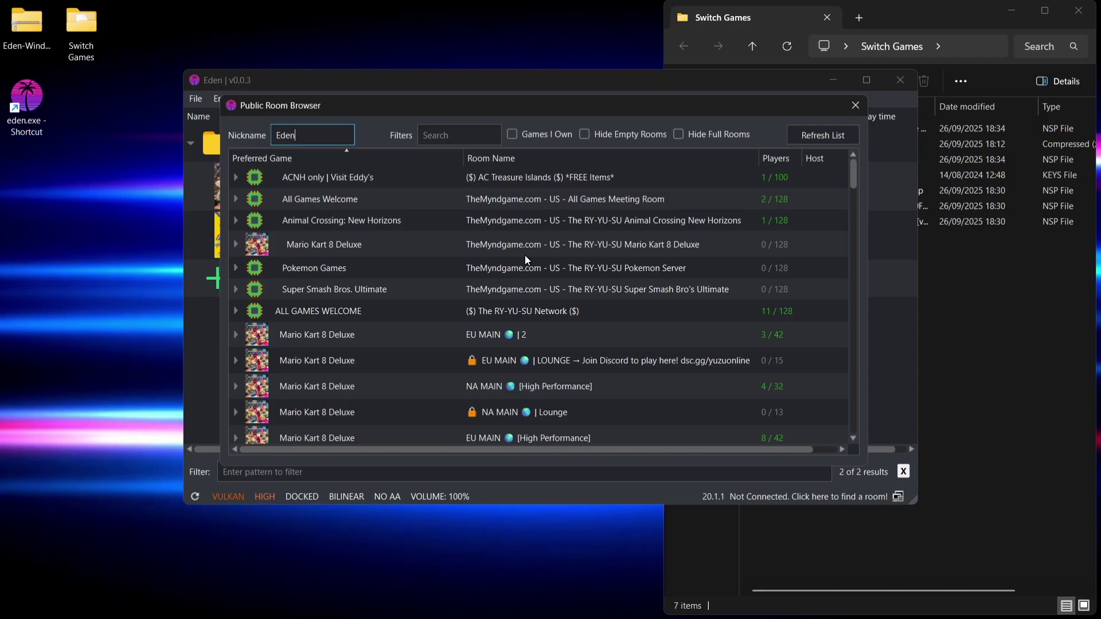
click(525, 332)
click(512, 134)
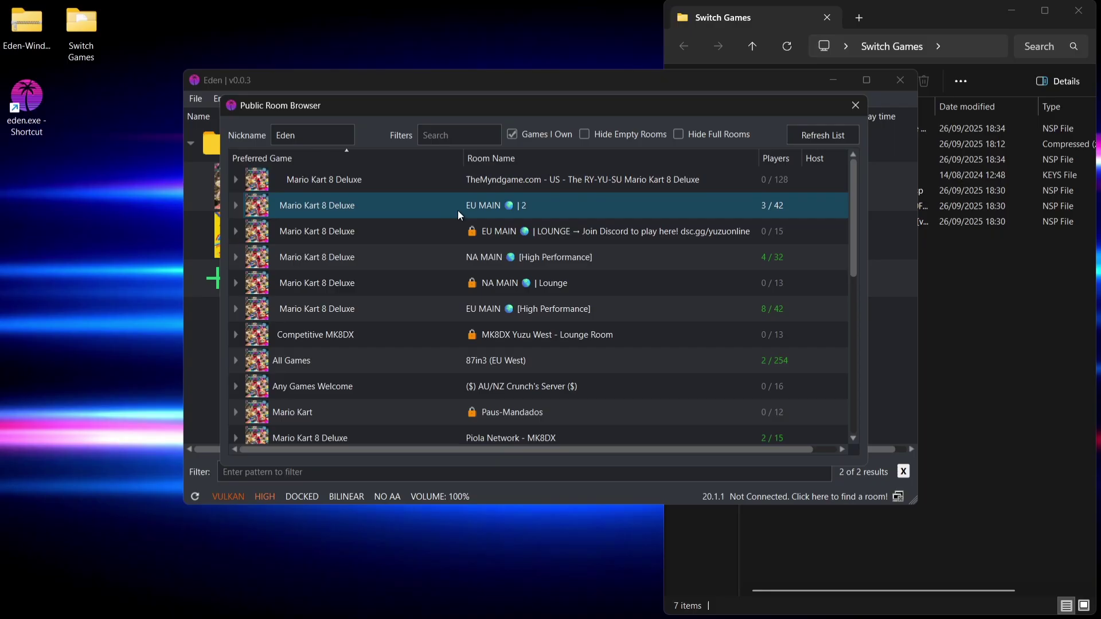
double_click(510, 207)
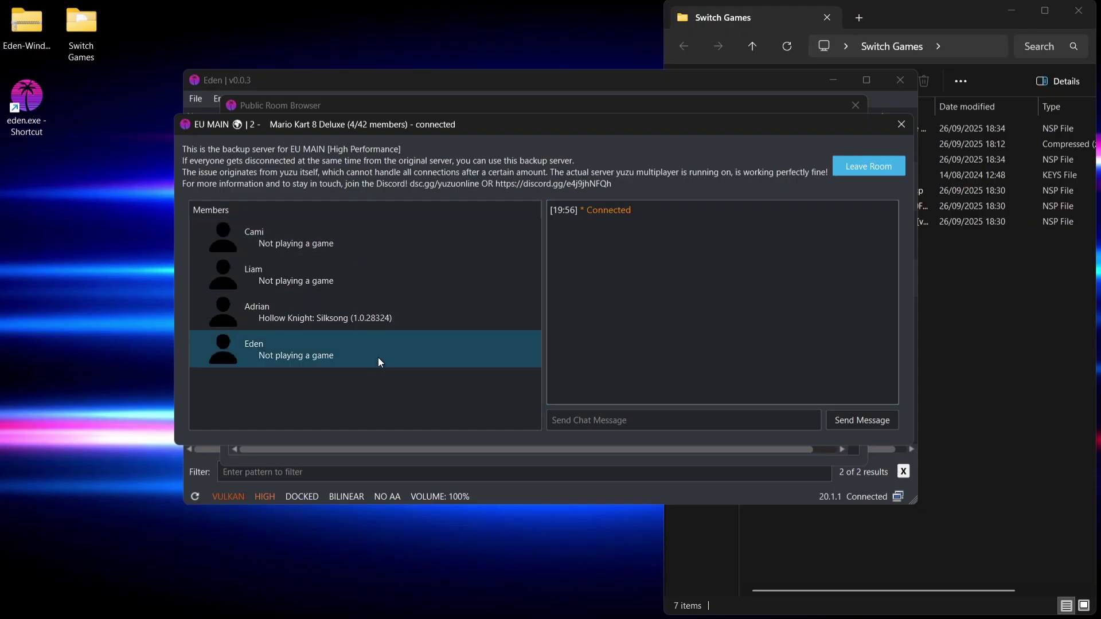
click(900, 124)
click(855, 105)
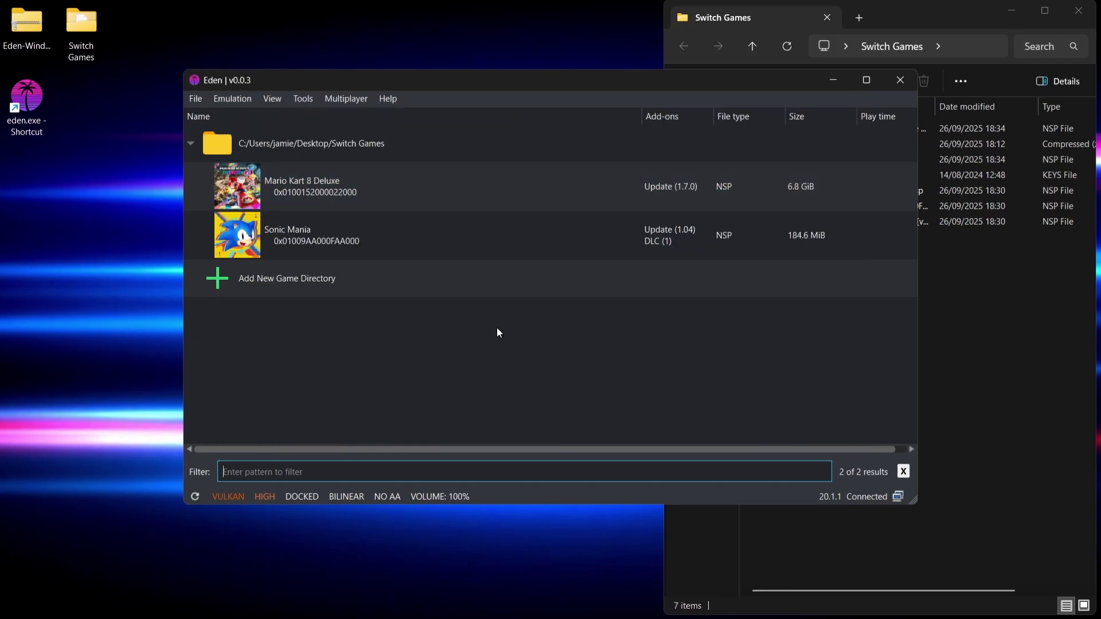
Open the game configuration of Sonic Mania and disable its Update and DLC add-ons
click(313, 198)
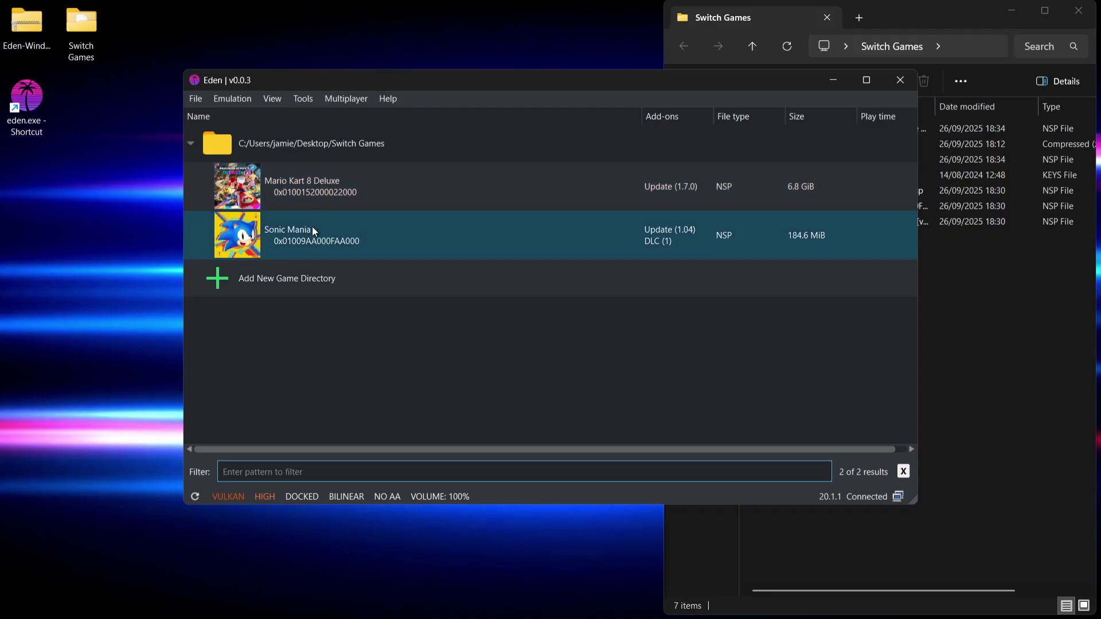
click(313, 229)
right_click(313, 229)
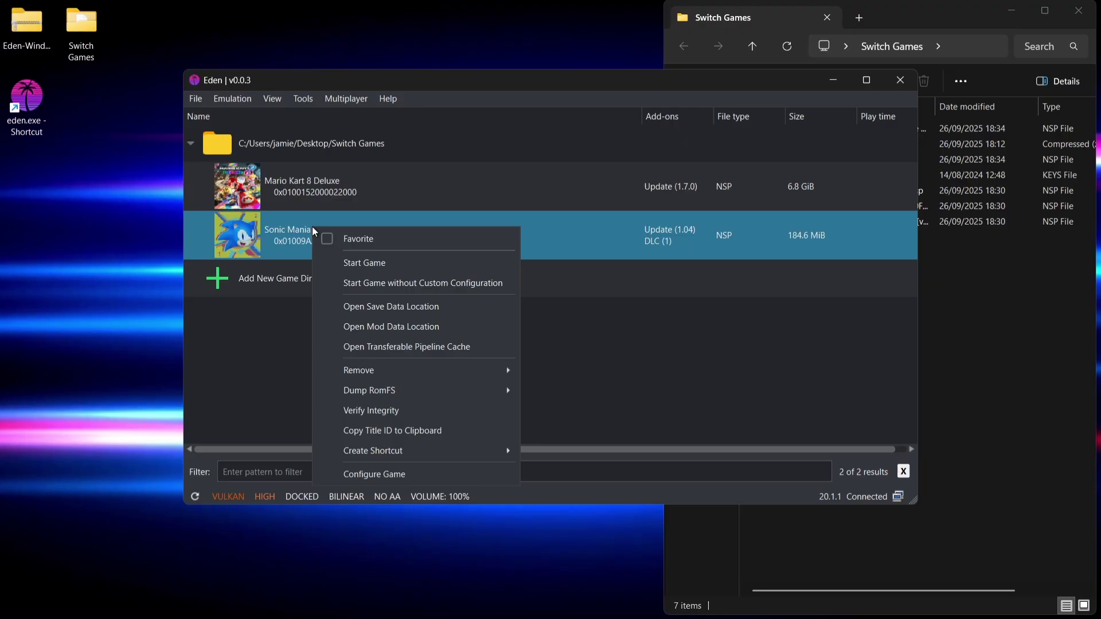
click(369, 477)
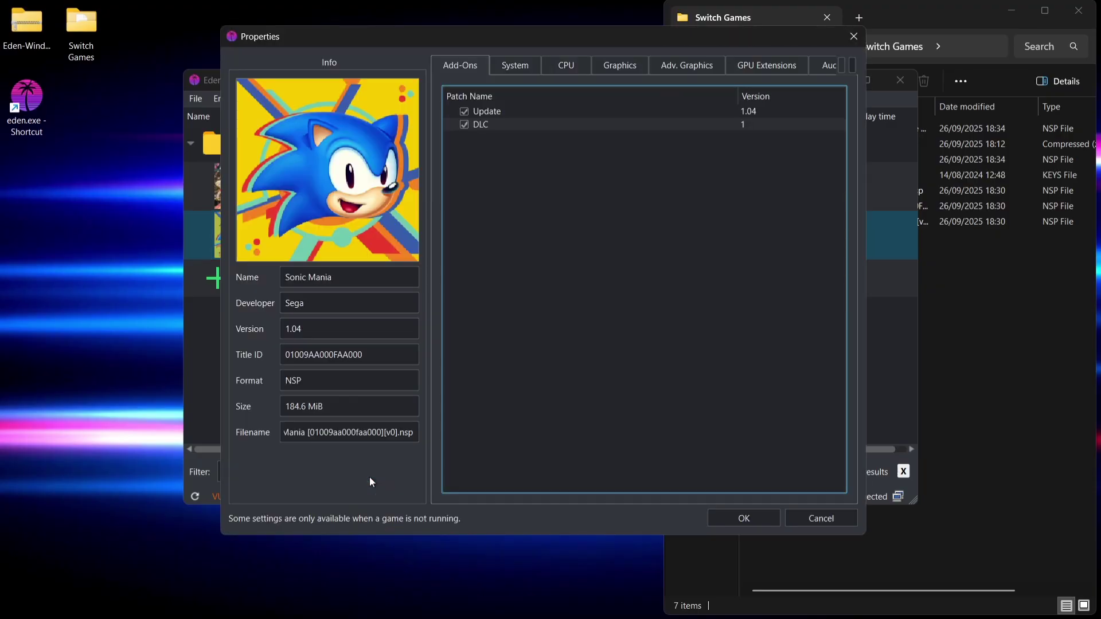
click(464, 112)
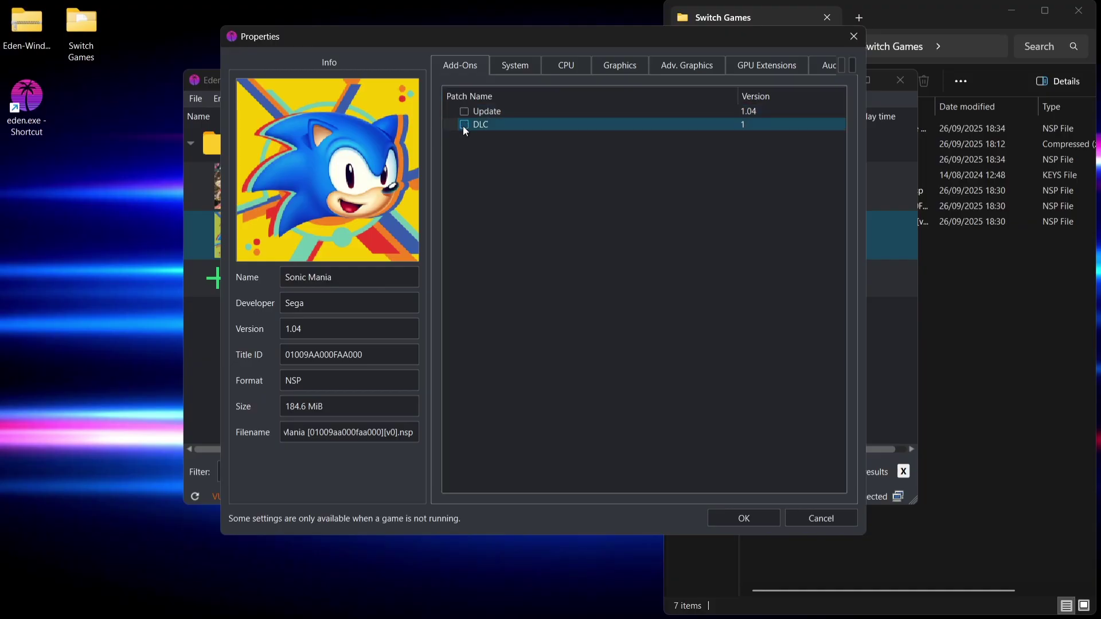
Set Sonic Mania's graphics API to Vulkan with the NVIDIA GeForce RTX 3050 Laptop GPU as the device
click(620, 66)
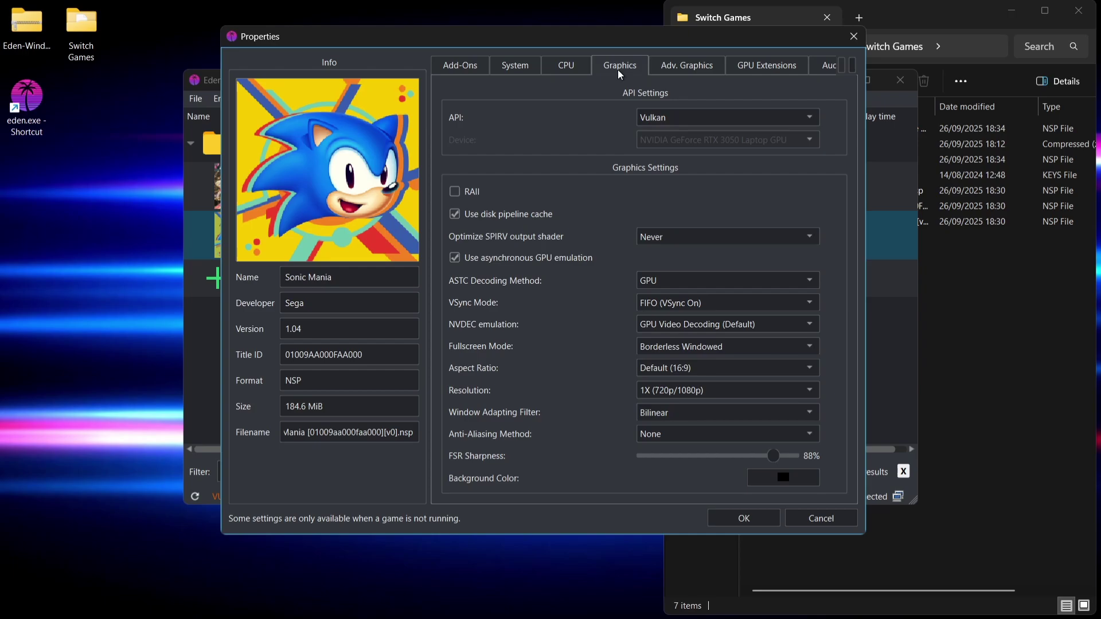
click(717, 123)
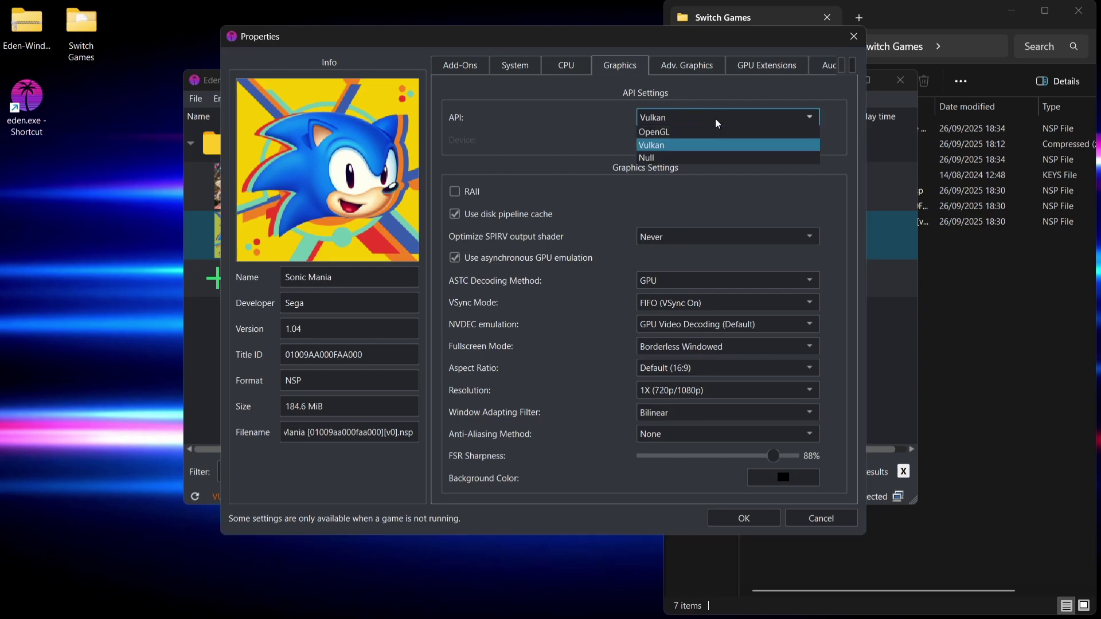
click(679, 146)
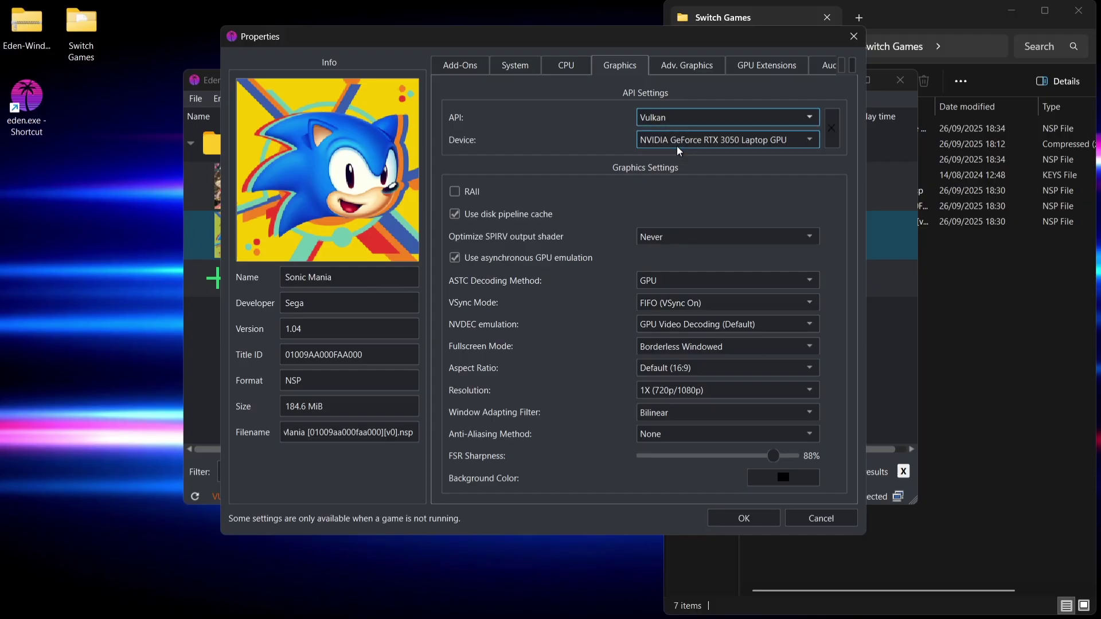
click(738, 146)
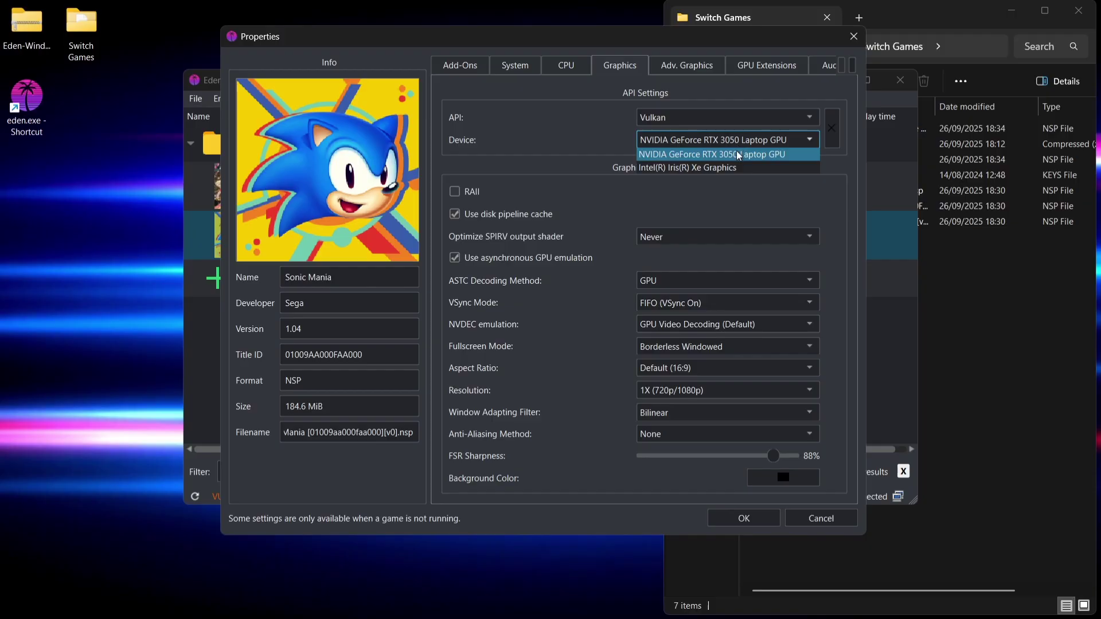
click(738, 157)
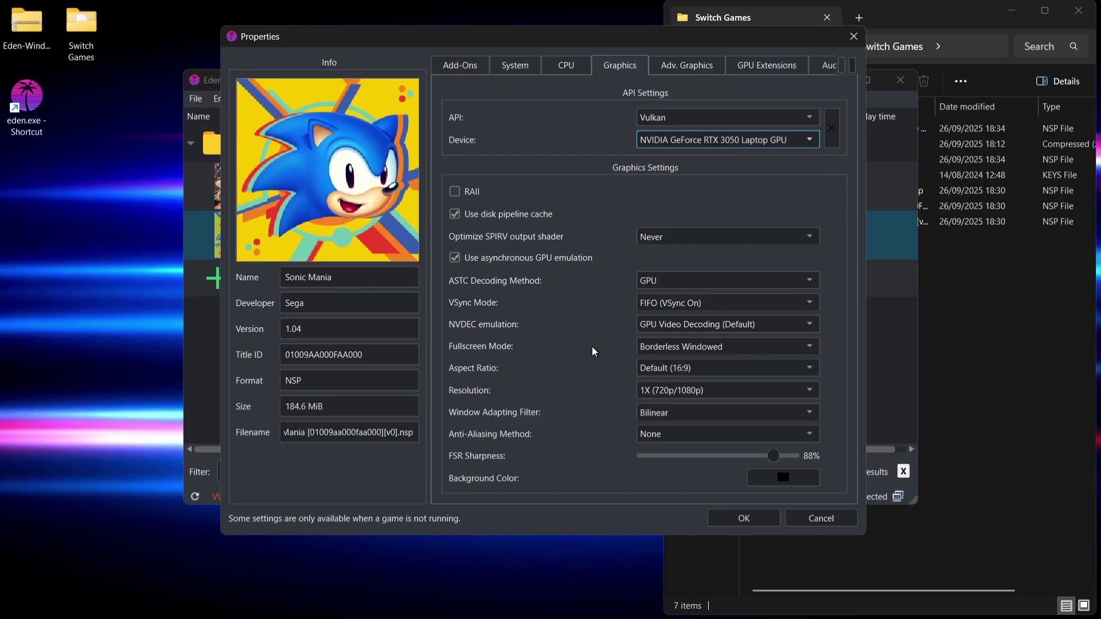
Set Sonic Mania's fullscreen mode to Exclusive Fullscreen and its resolution to 1X (720p/1080p)
click(682, 347)
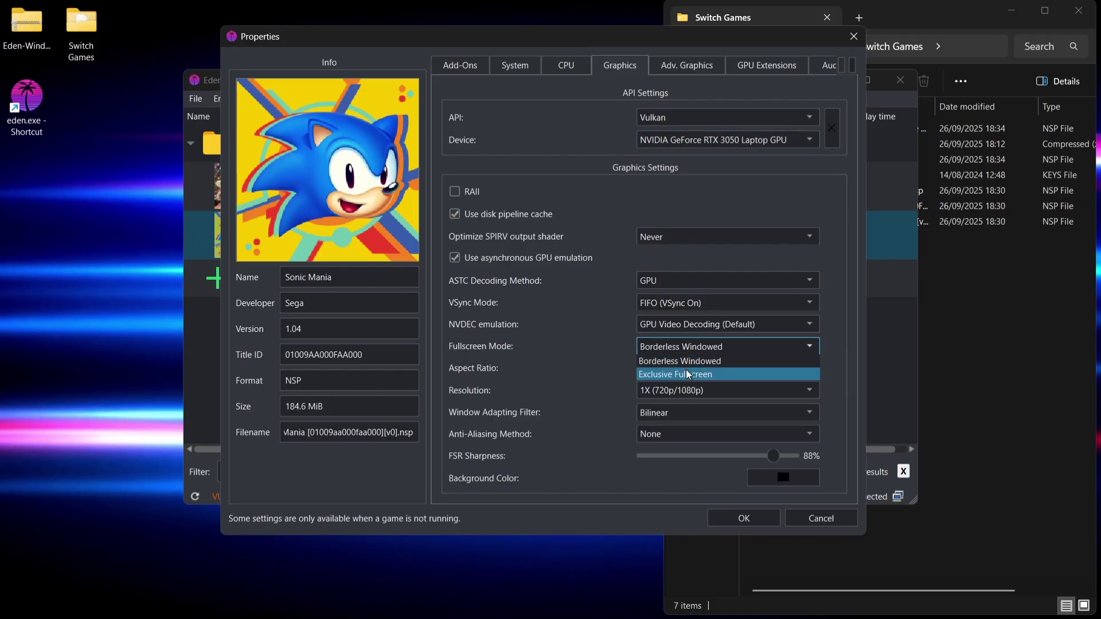
click(689, 373)
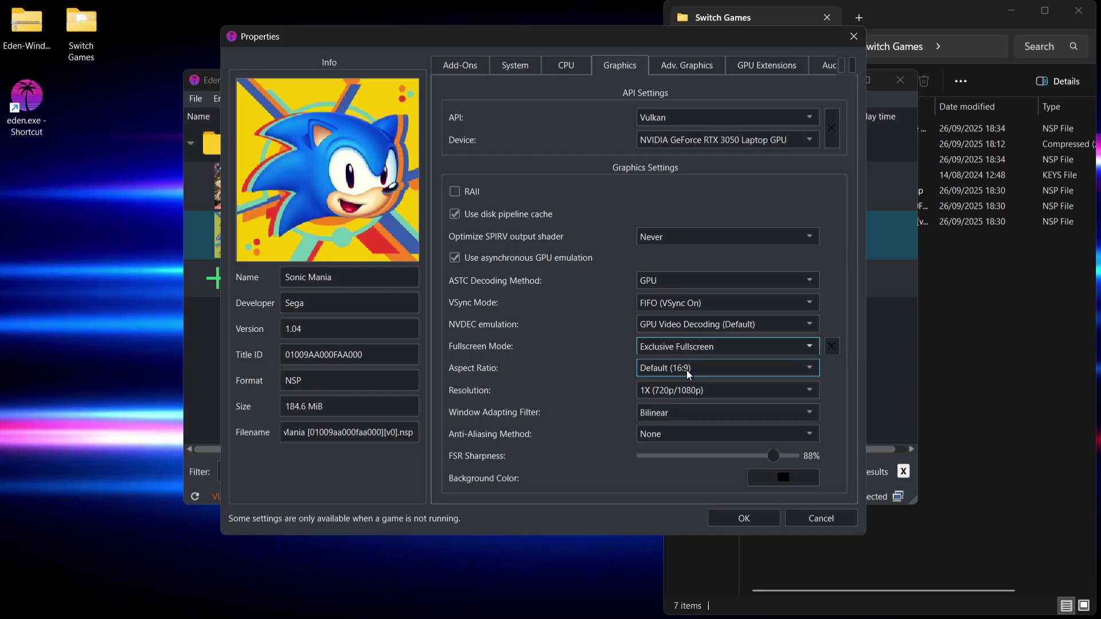
click(693, 390)
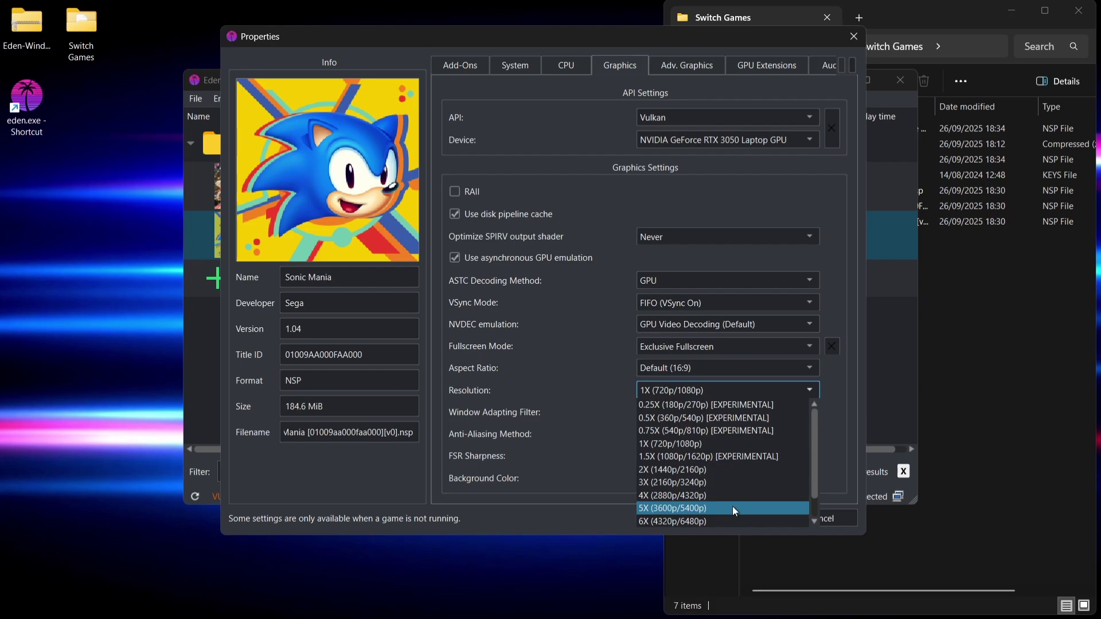
click(735, 442)
Set Sonic Mania's anisotropic filtering to 2x in the advanced graphics settings and save the game's properties
click(689, 68)
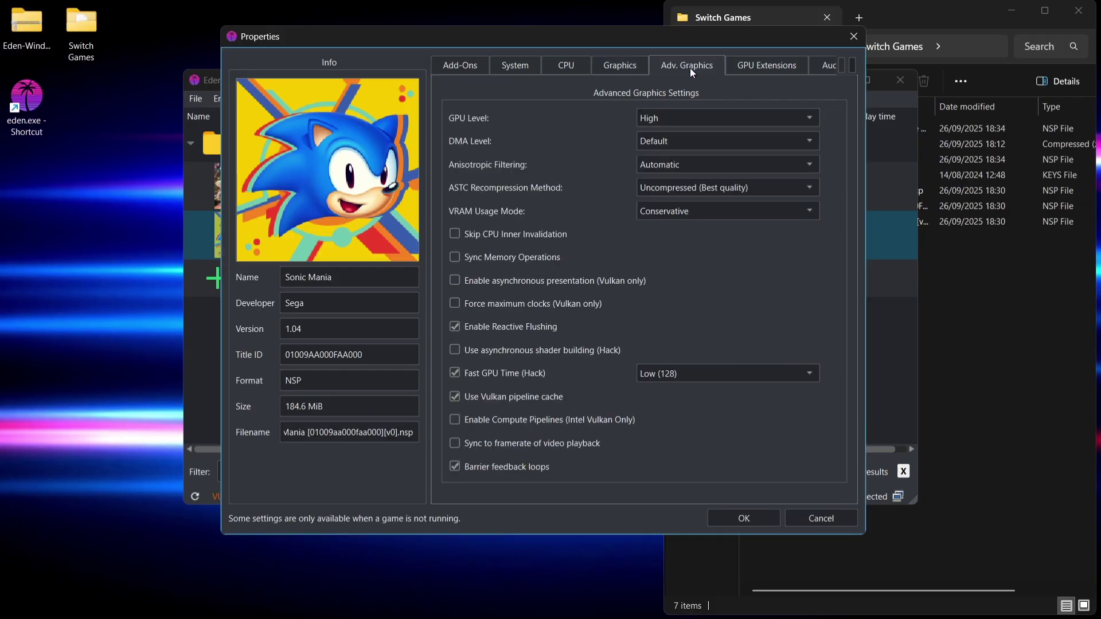
click(698, 161)
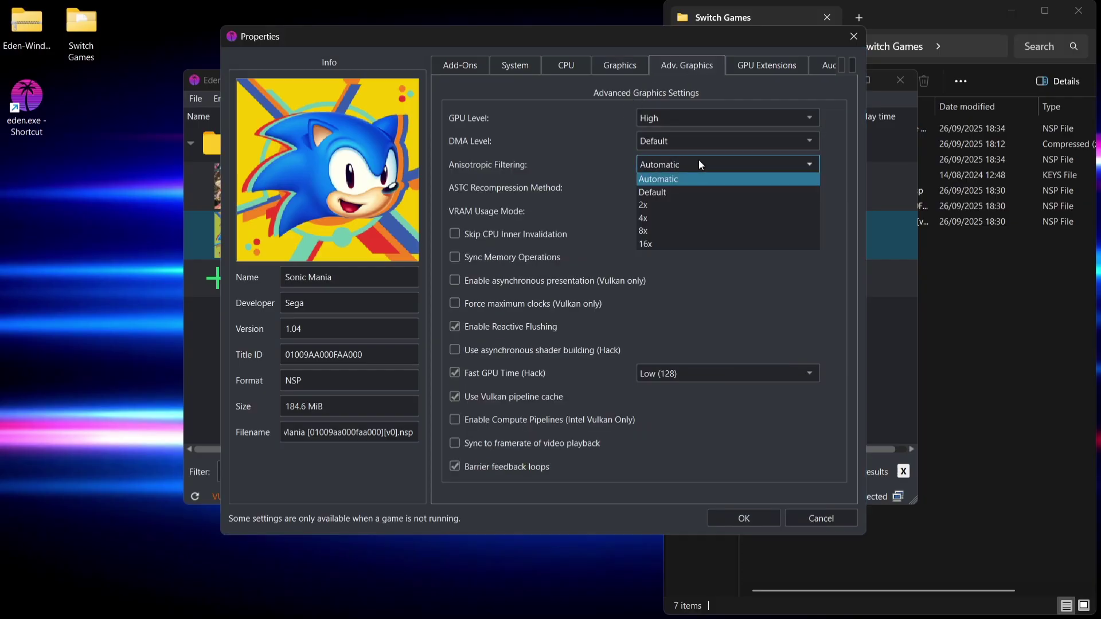
click(689, 209)
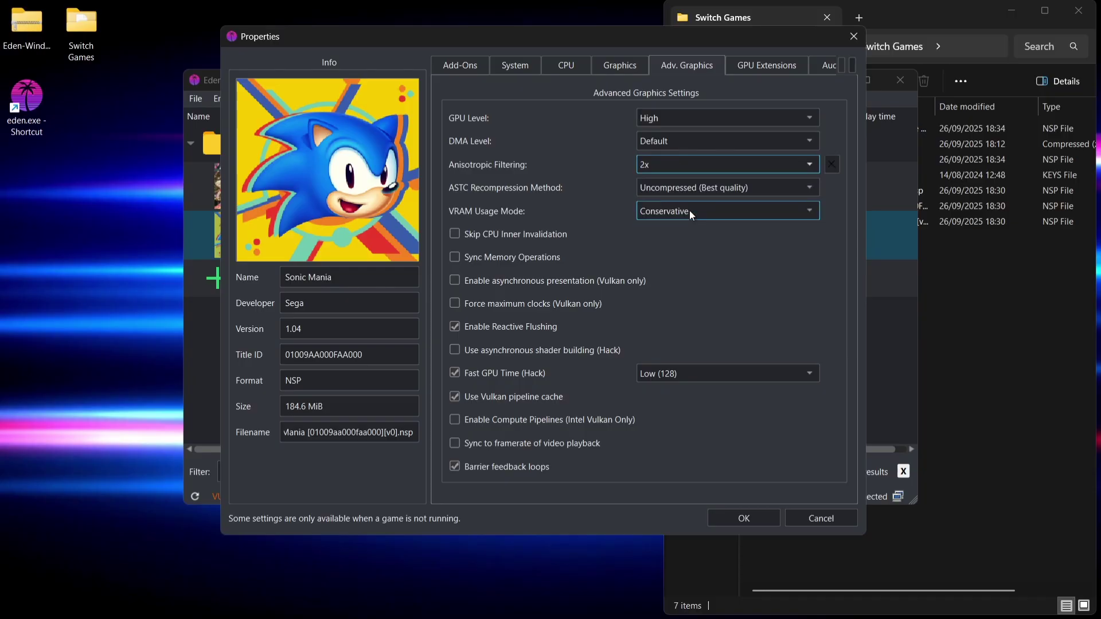
click(736, 520)
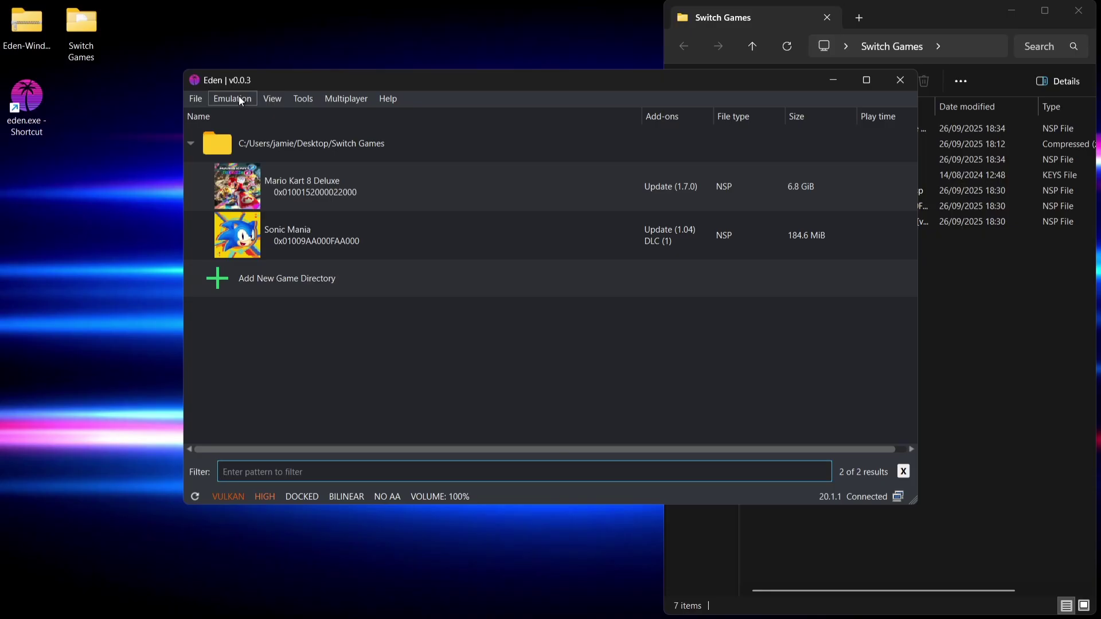
Set Player 1's input device to Xbox One Controller 0 in the emulator's Controls configuration
click(238, 99)
click(249, 184)
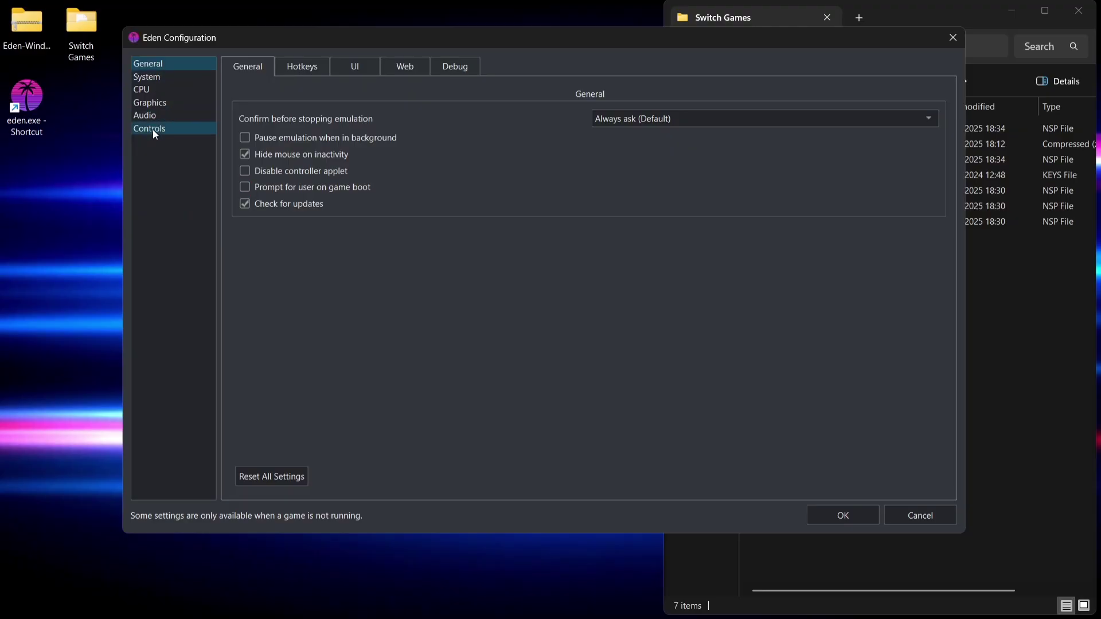
click(152, 129)
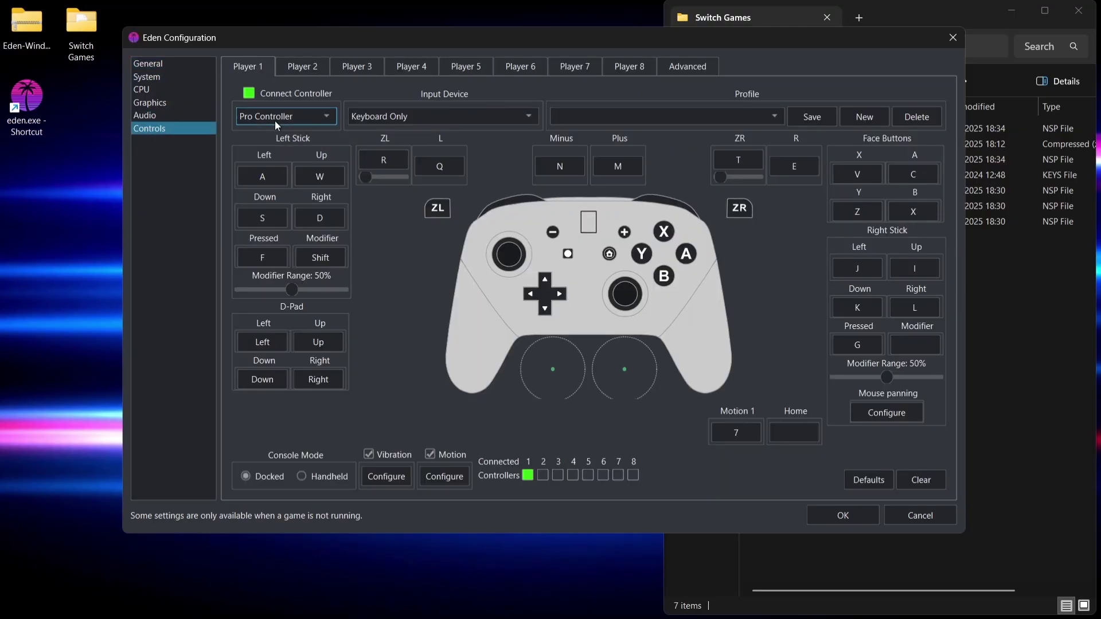
click(484, 114)
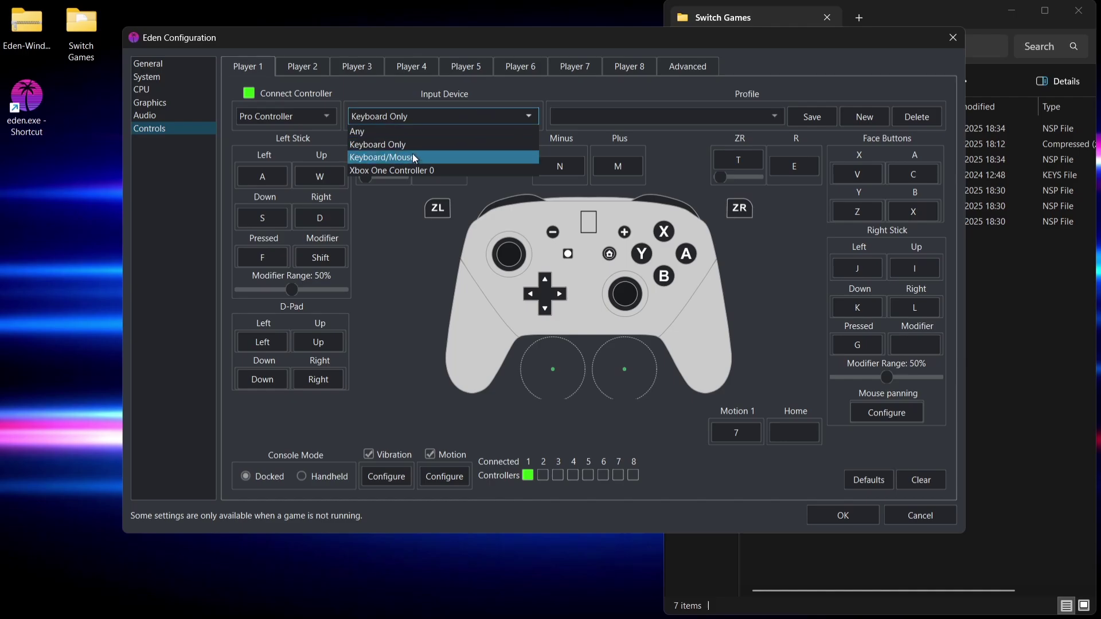
click(442, 170)
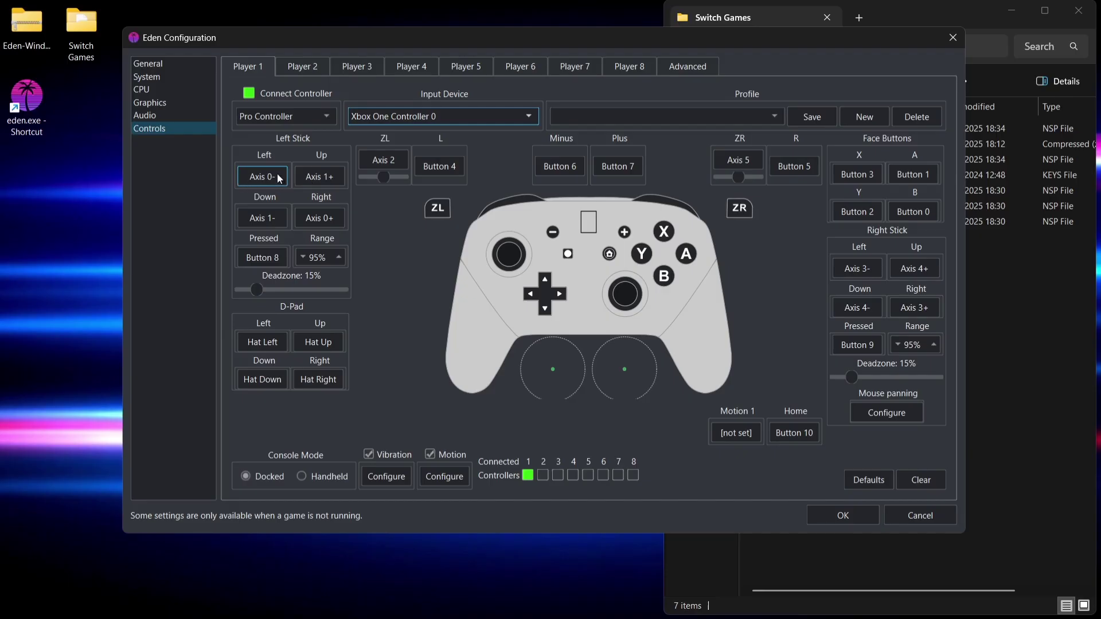
Create and save a controller profile named "switch" for Player 1 and apply the configuration
click(757, 117)
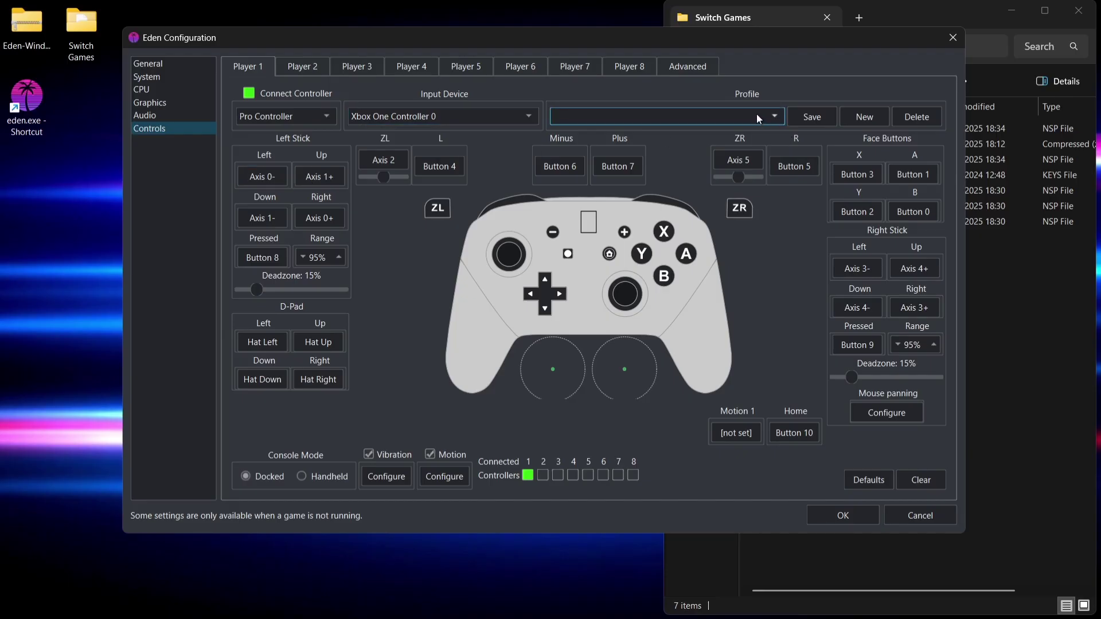
click(862, 116)
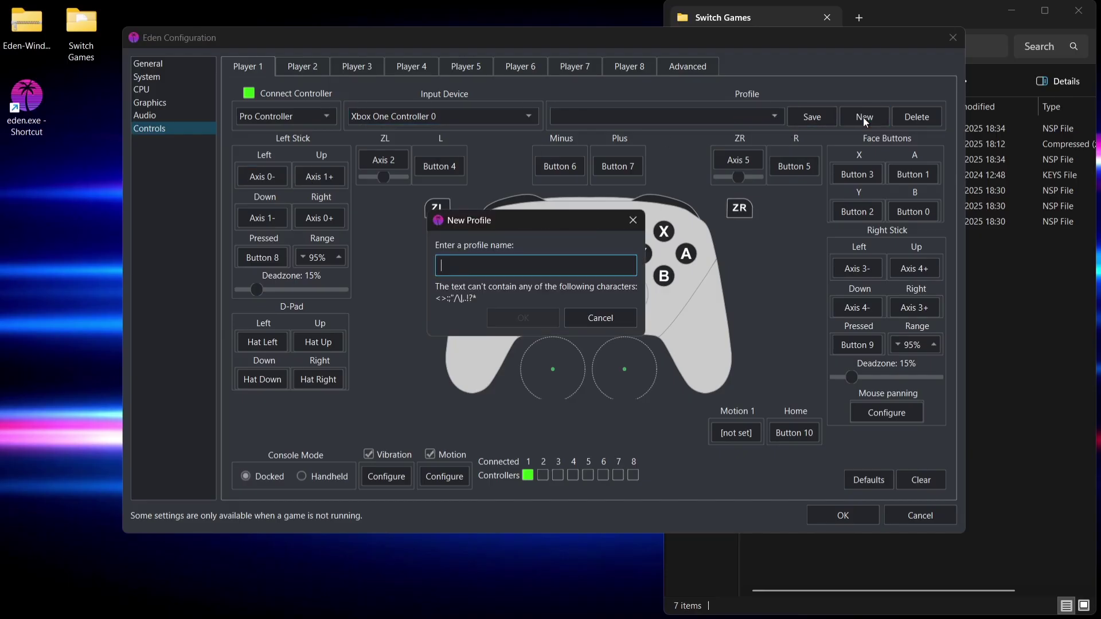
text(switch)
click(534, 321)
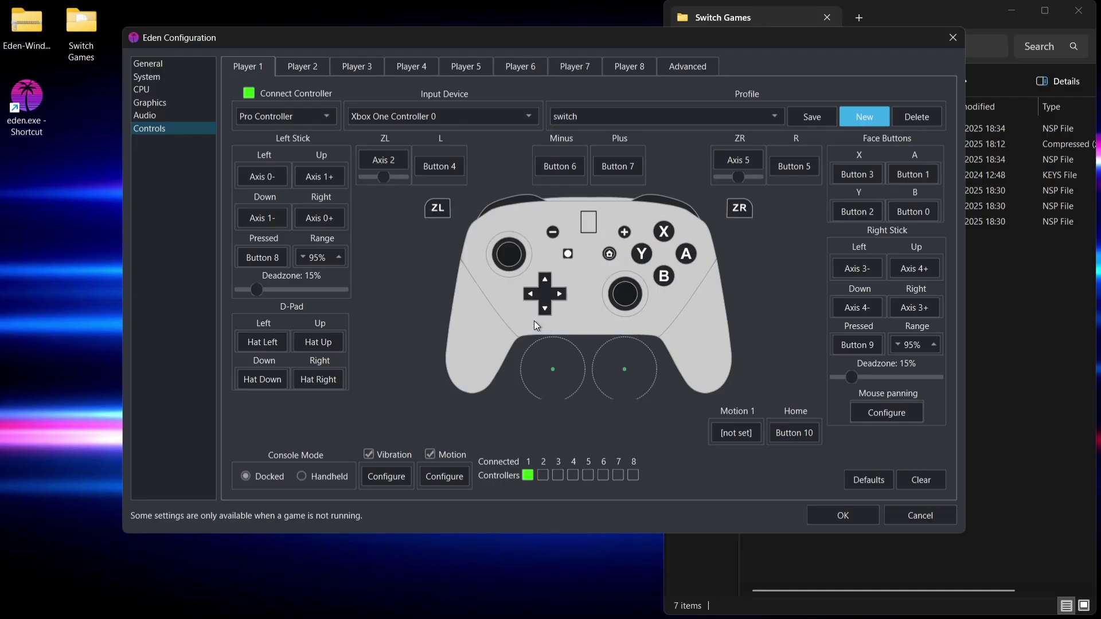
click(821, 120)
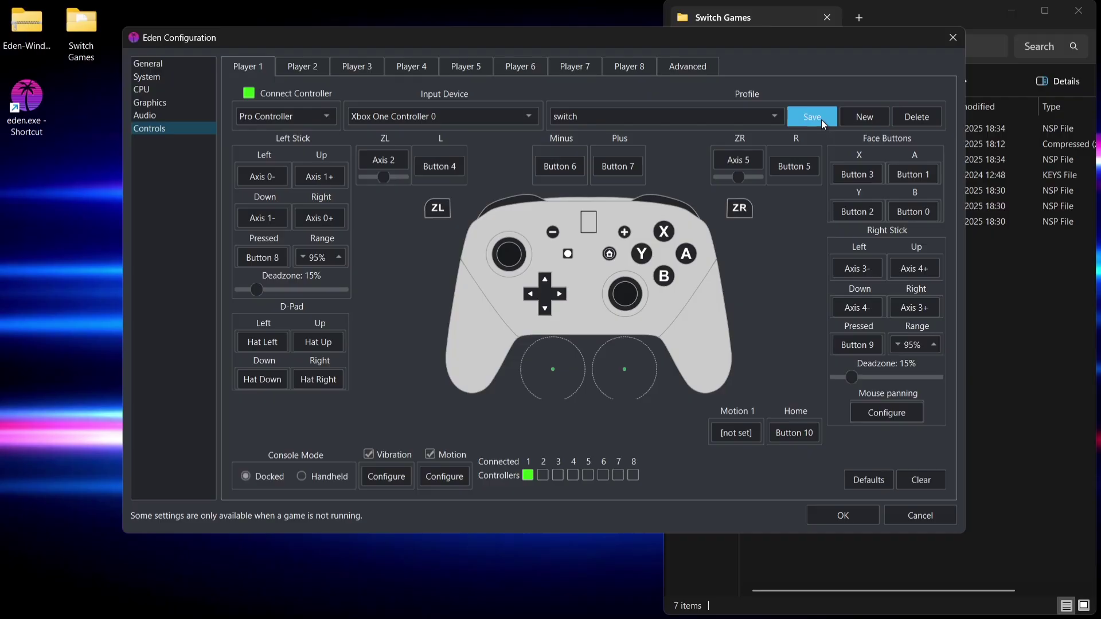
click(834, 516)
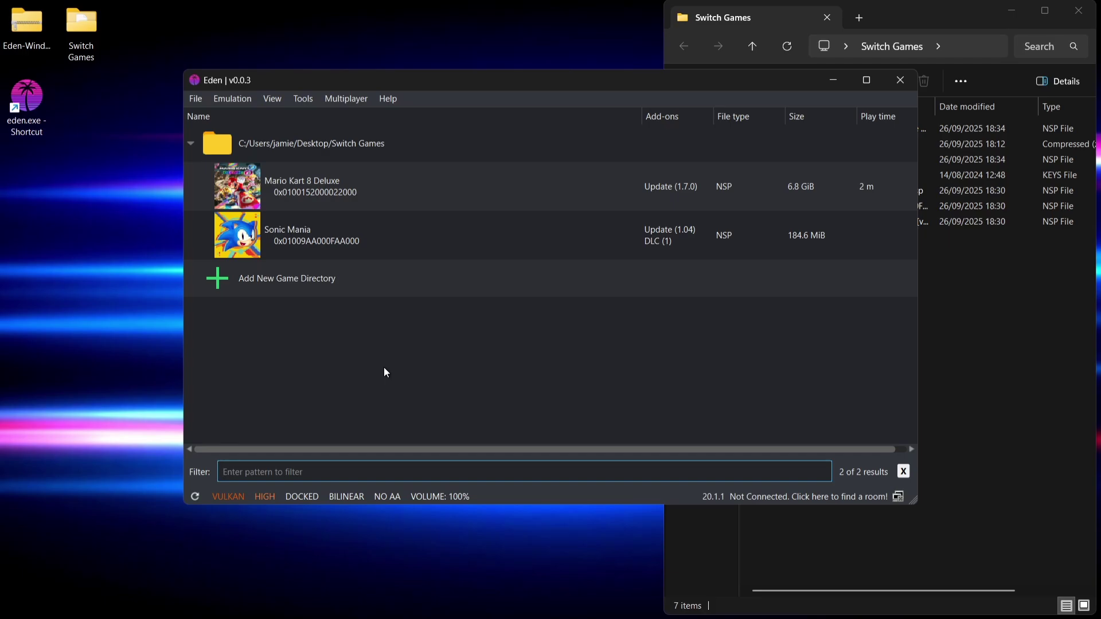
Add a new user profile in the emulator's system profile manager, entering the new user's username
click(234, 99)
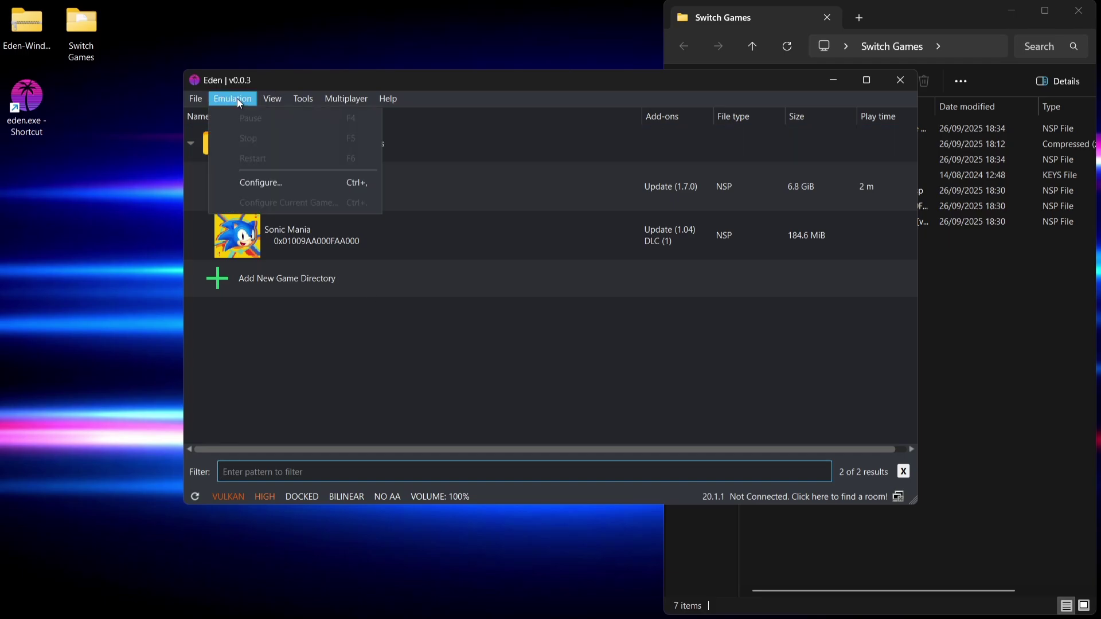
click(248, 184)
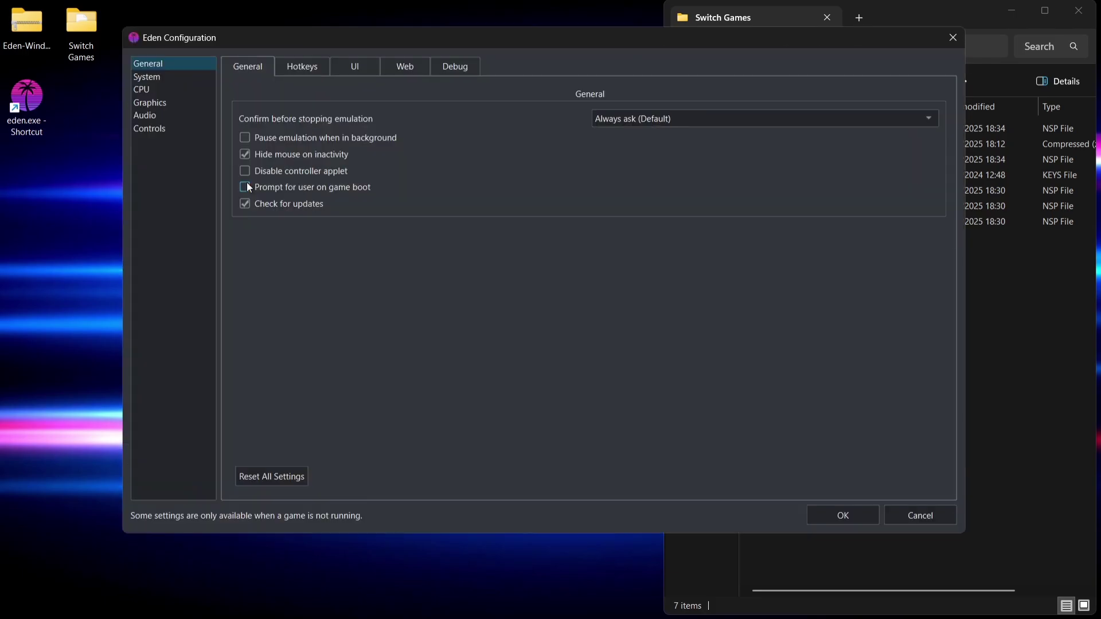
click(160, 78)
click(297, 70)
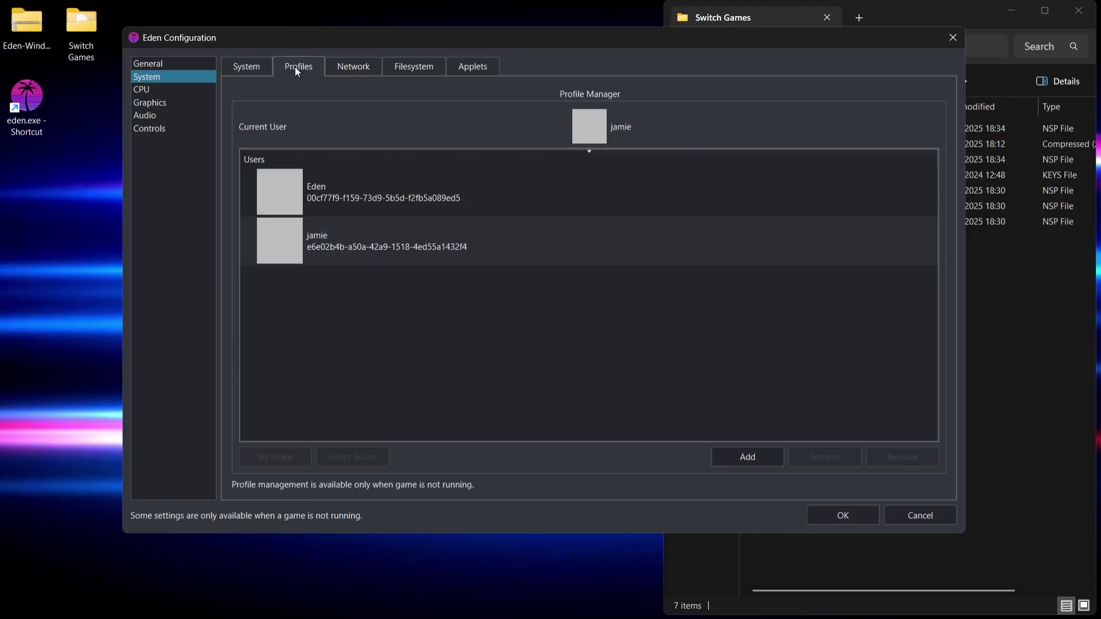
click(377, 238)
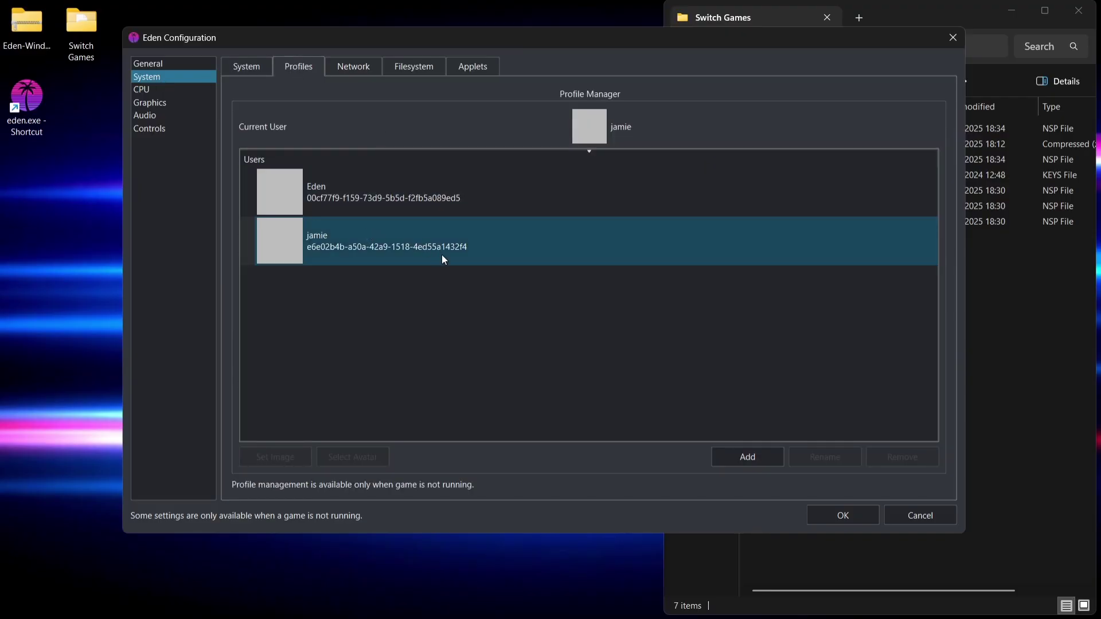
click(763, 406)
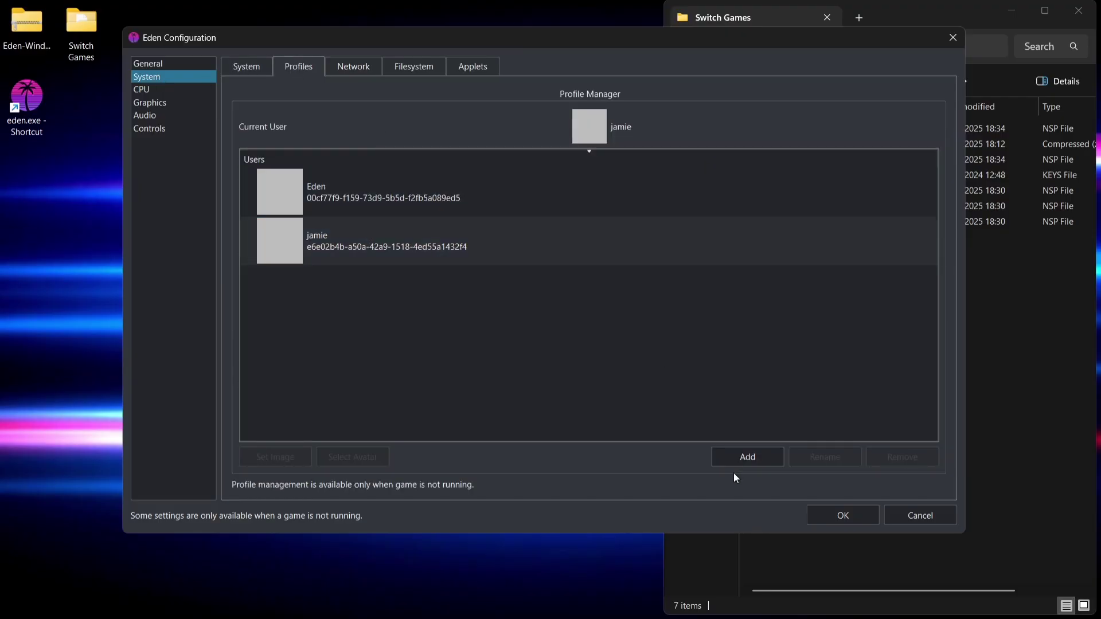
click(742, 458)
text(jus)
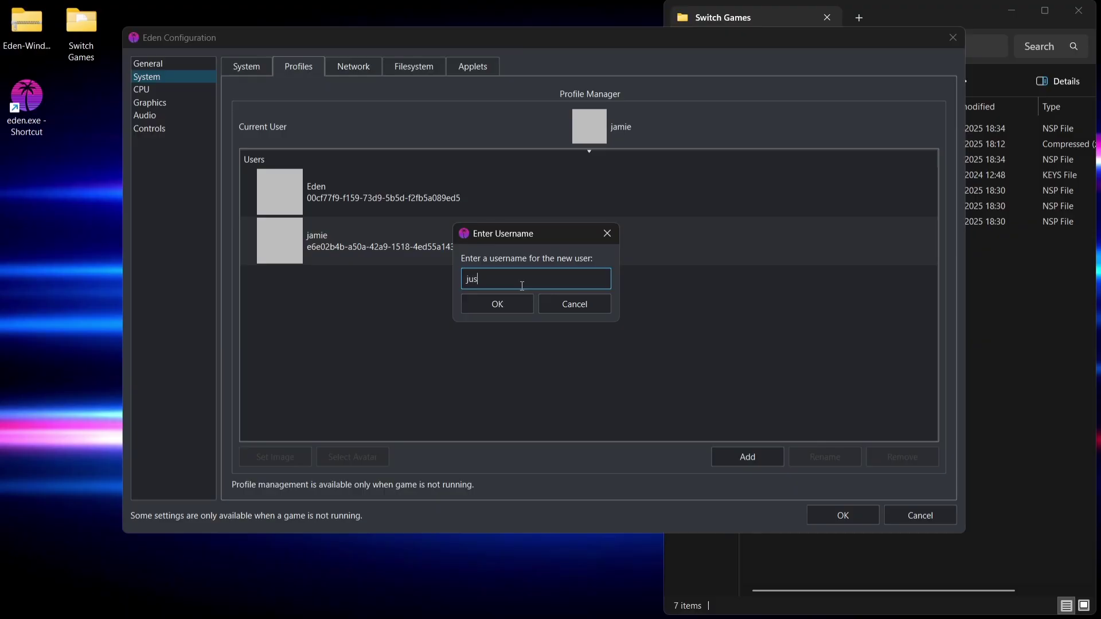
text(tjamie)
click(504, 306)
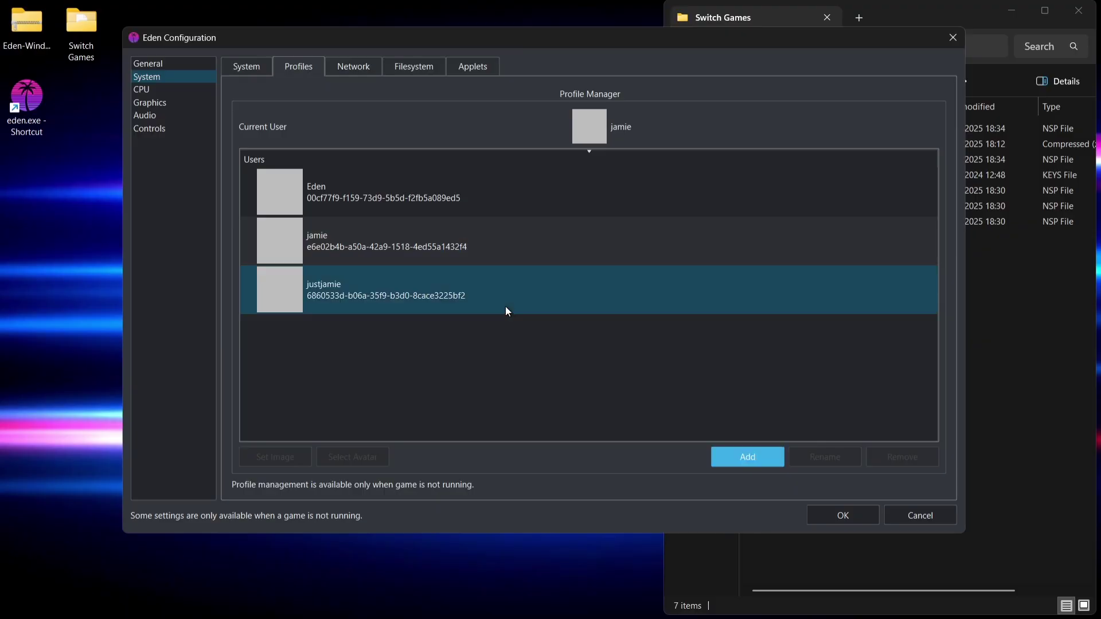
Set the new user profile's image to a photo from the Pictures folder and apply the configuration
click(505, 306)
click(272, 460)
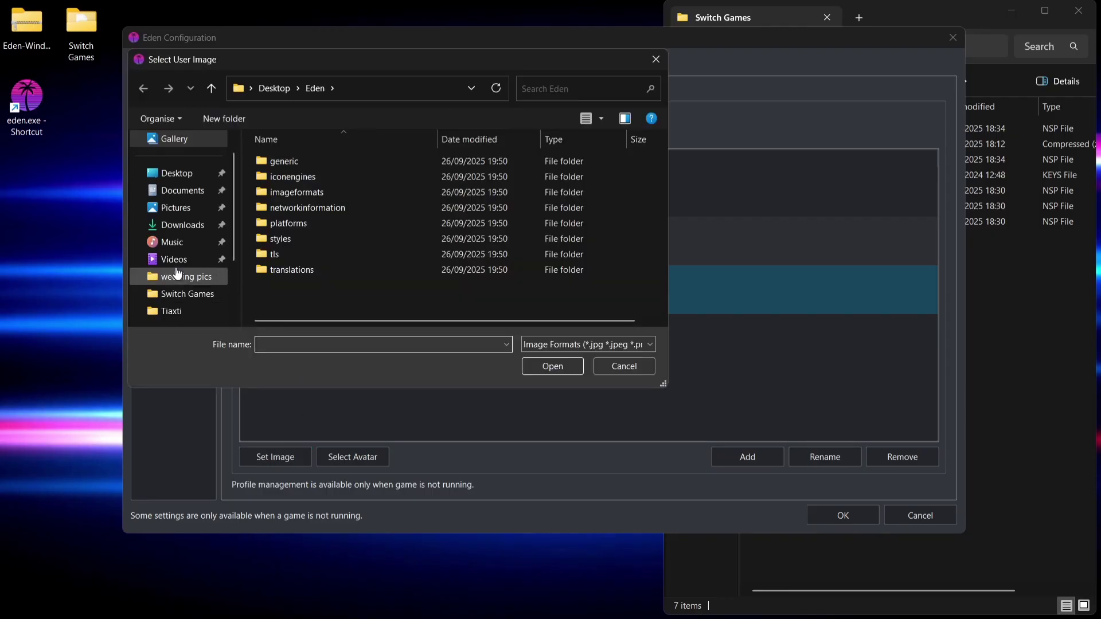
click(172, 207)
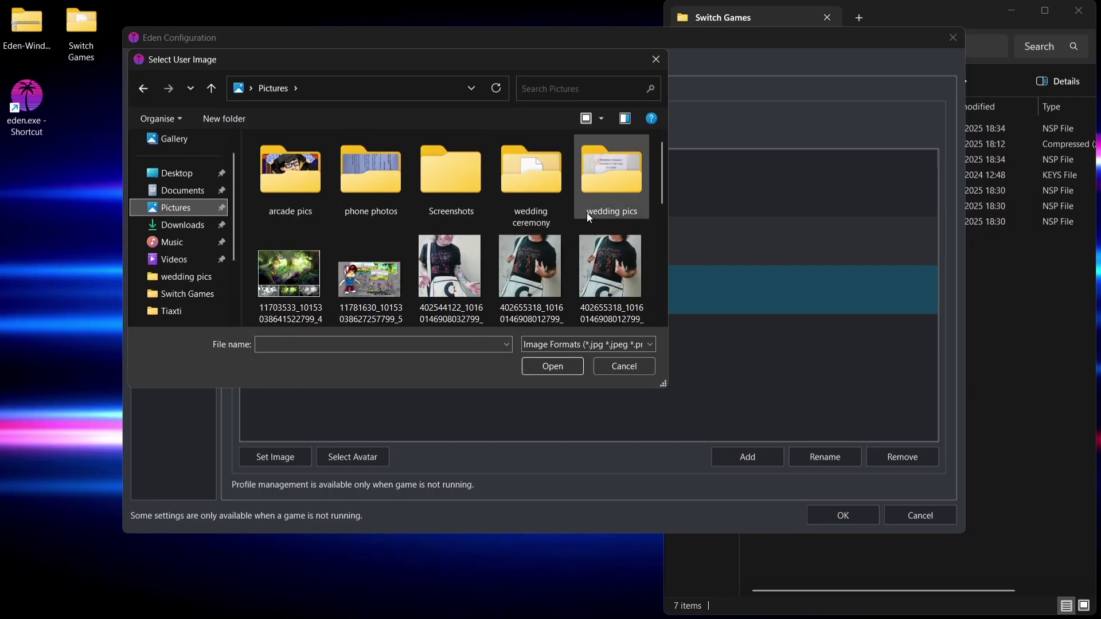
double_click(613, 269)
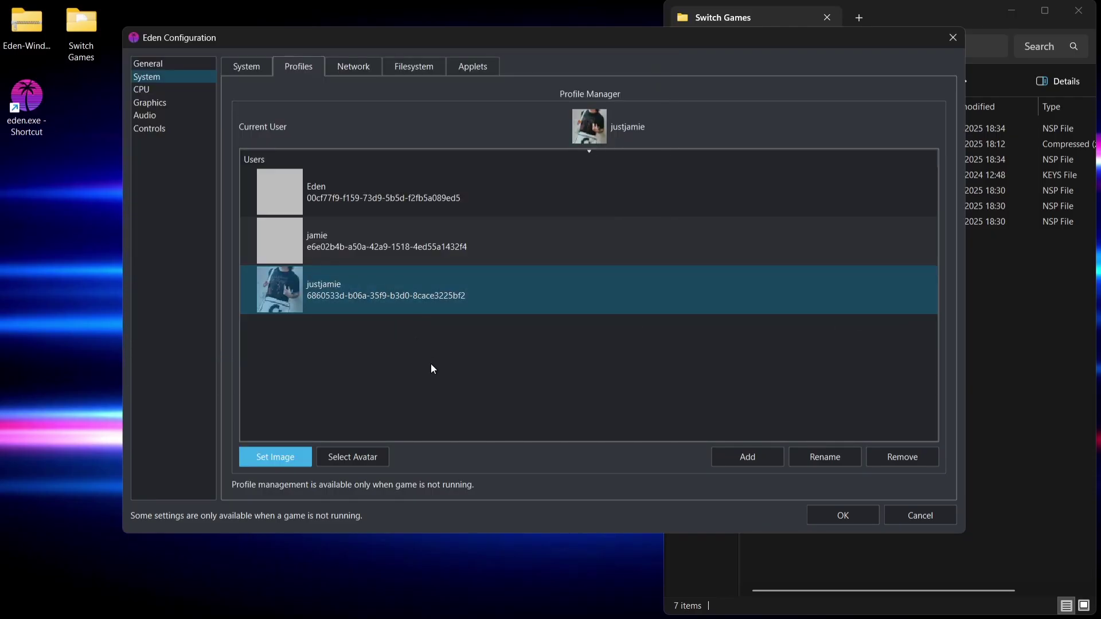
click(835, 518)
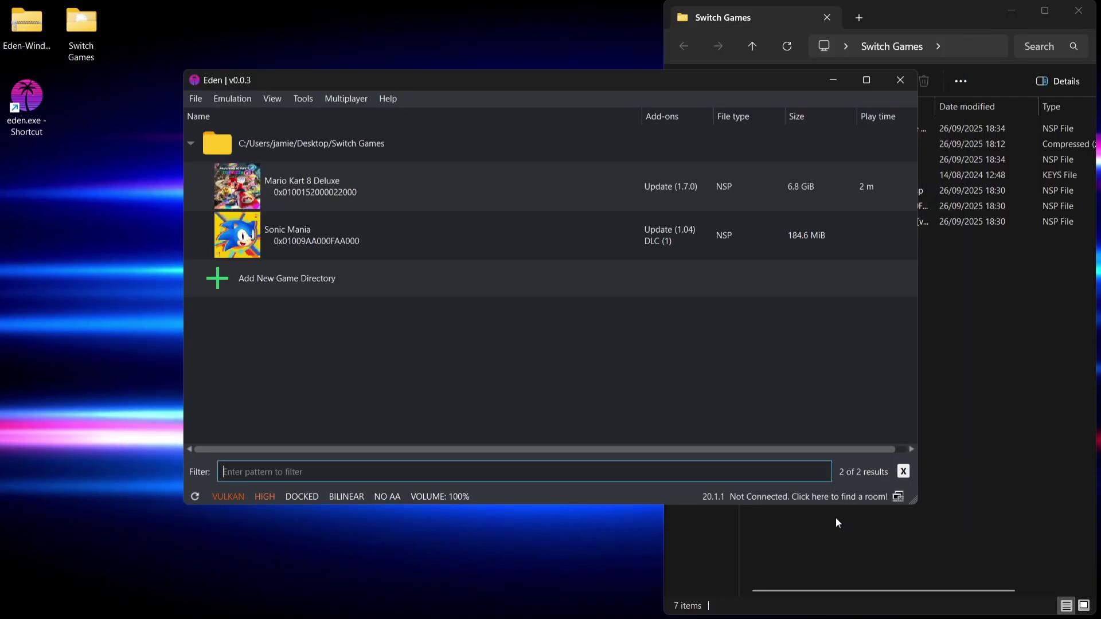
Launch Sonic Mania, display it in fullscreen and start a Mania Mode game
click(314, 241)
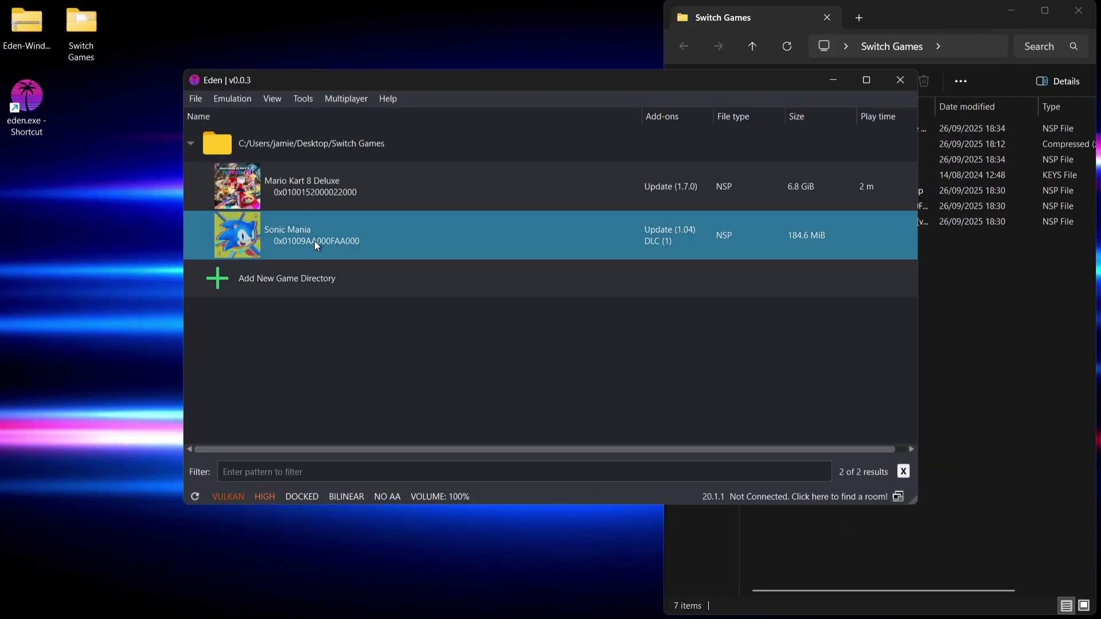
double_click(314, 241)
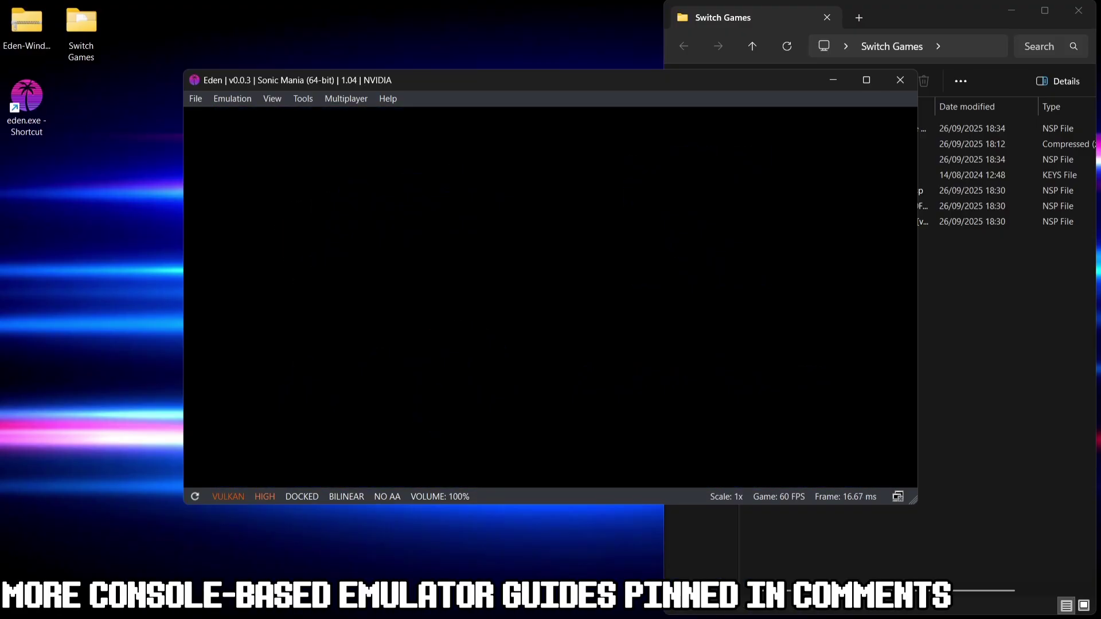
click(273, 99)
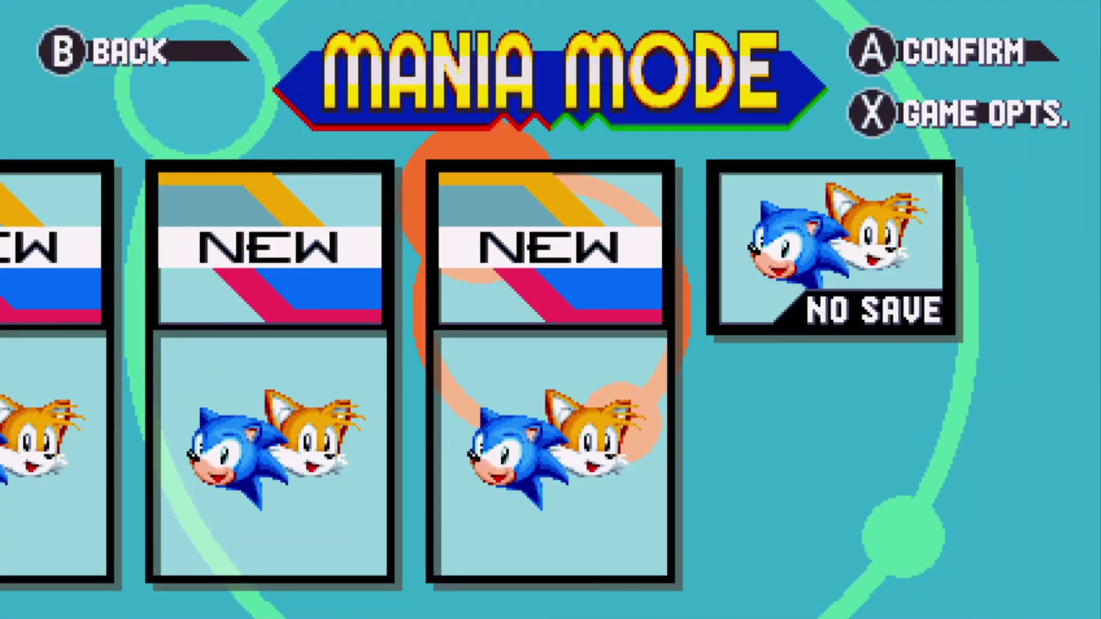
key(Return)
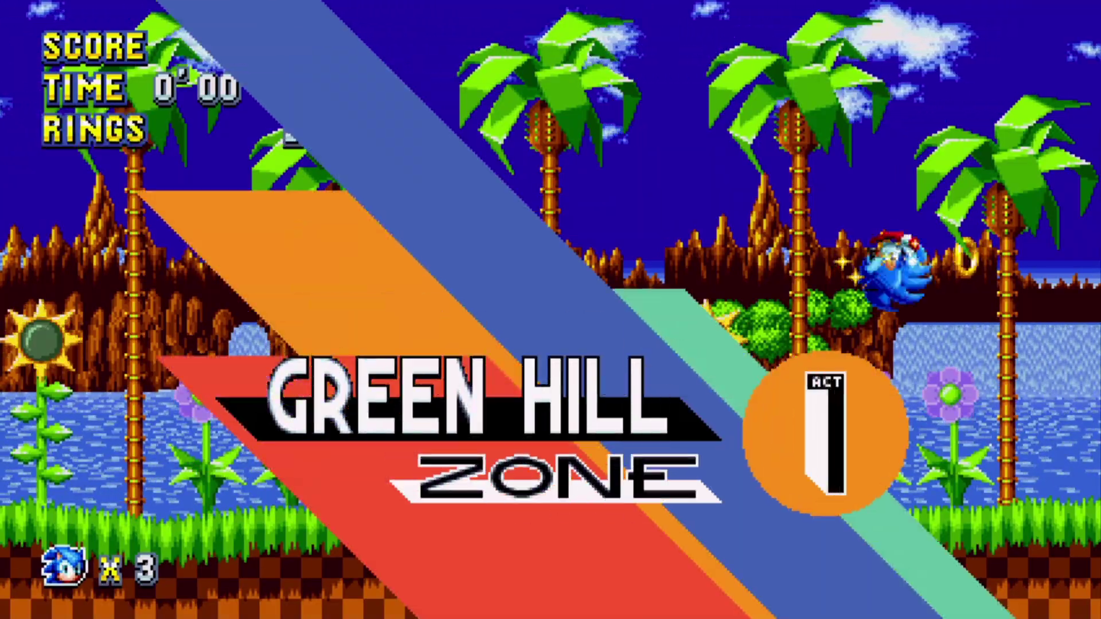
key(Right)
key(a)
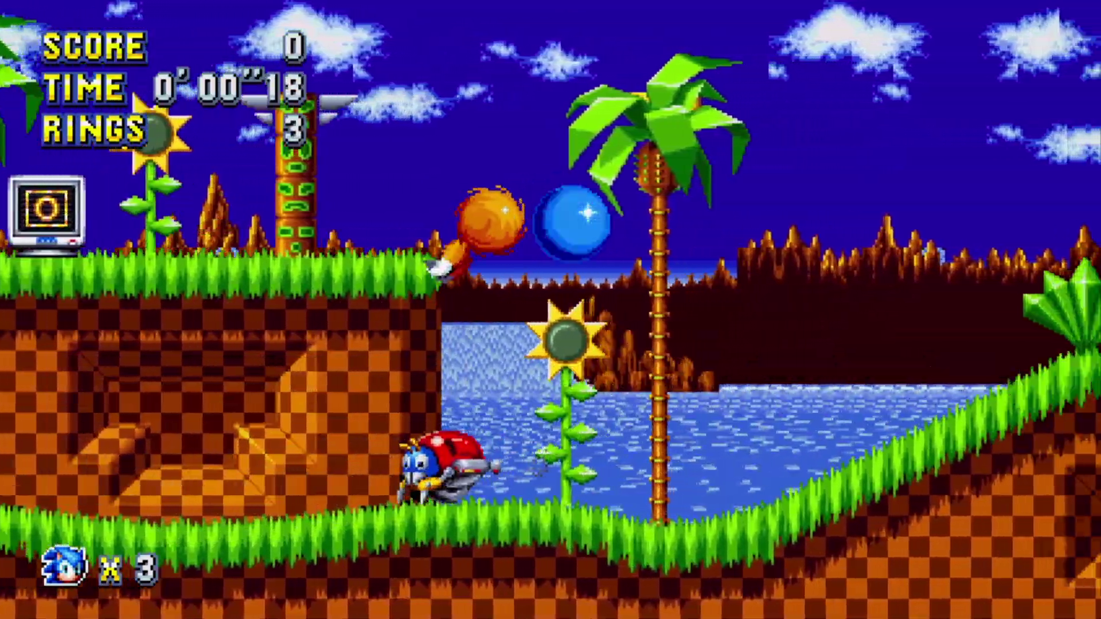
key(a)
key(Right)
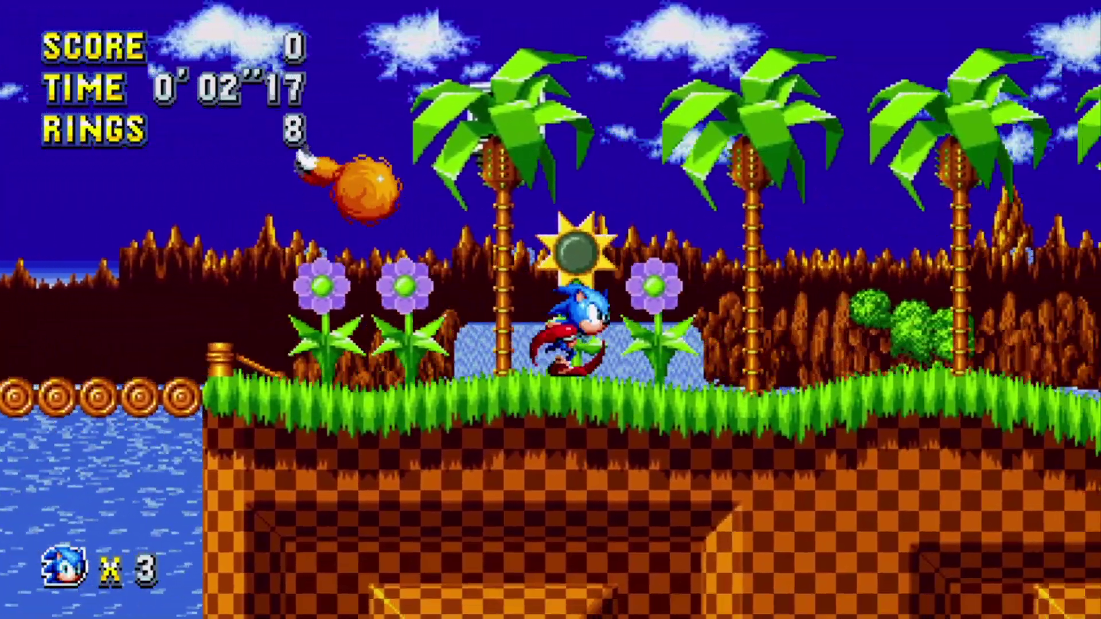
key(a)
key(Right)
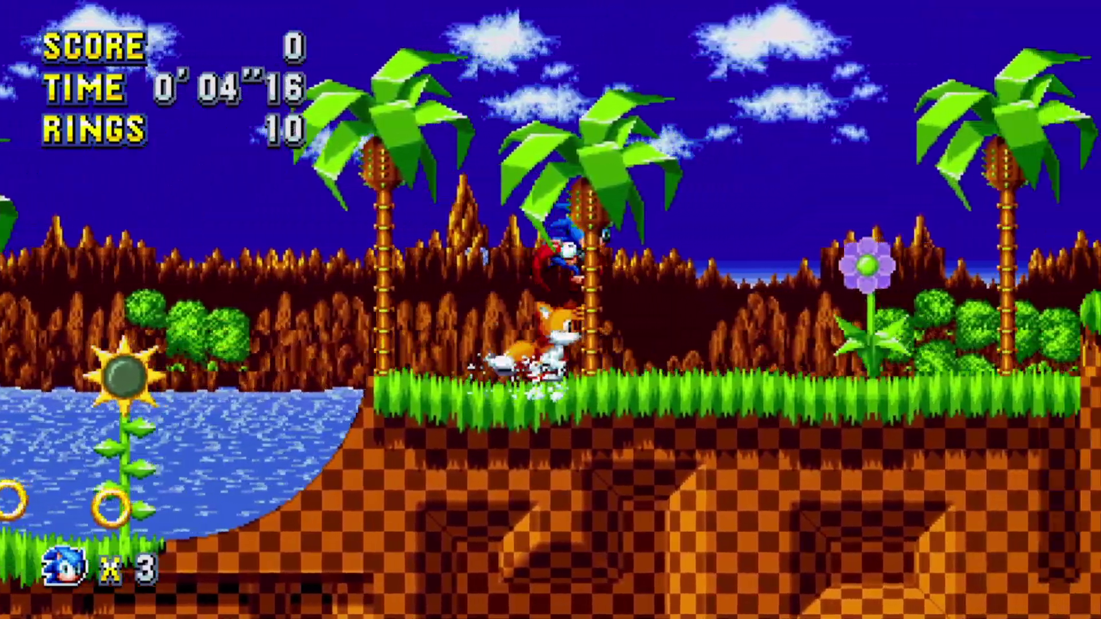
key(a)
key(Right)
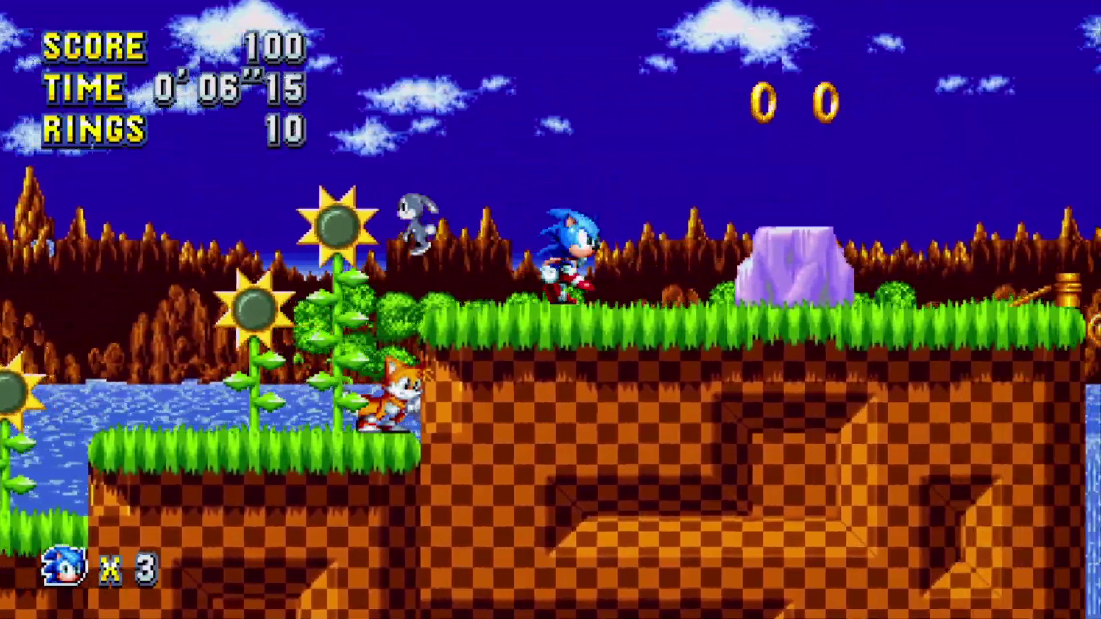
key(a)
key(Right)
key(a)
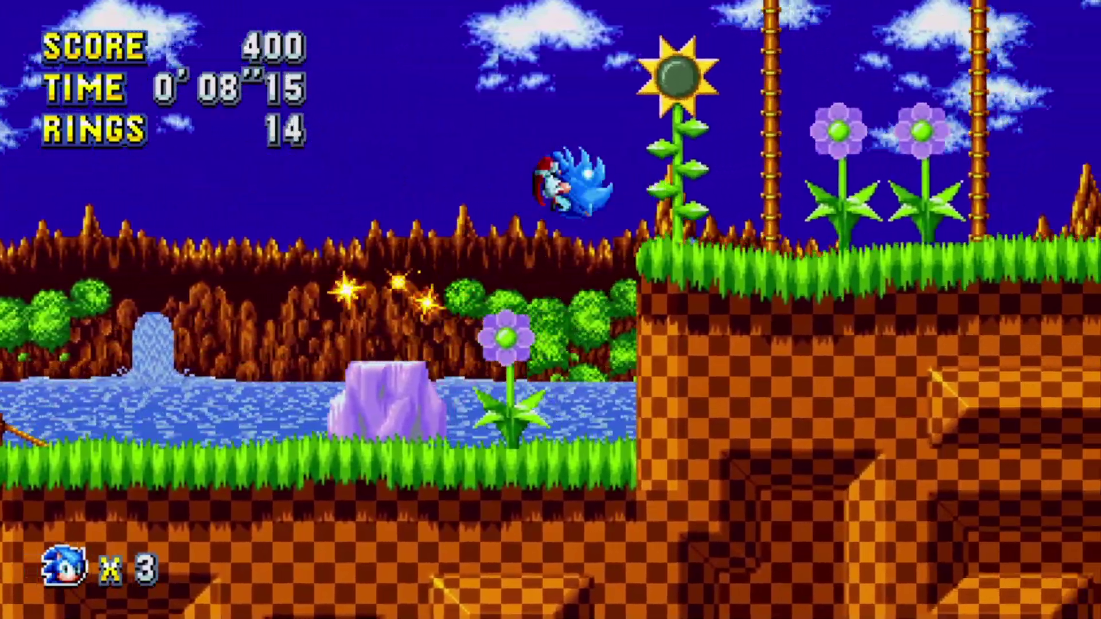
key(Right)
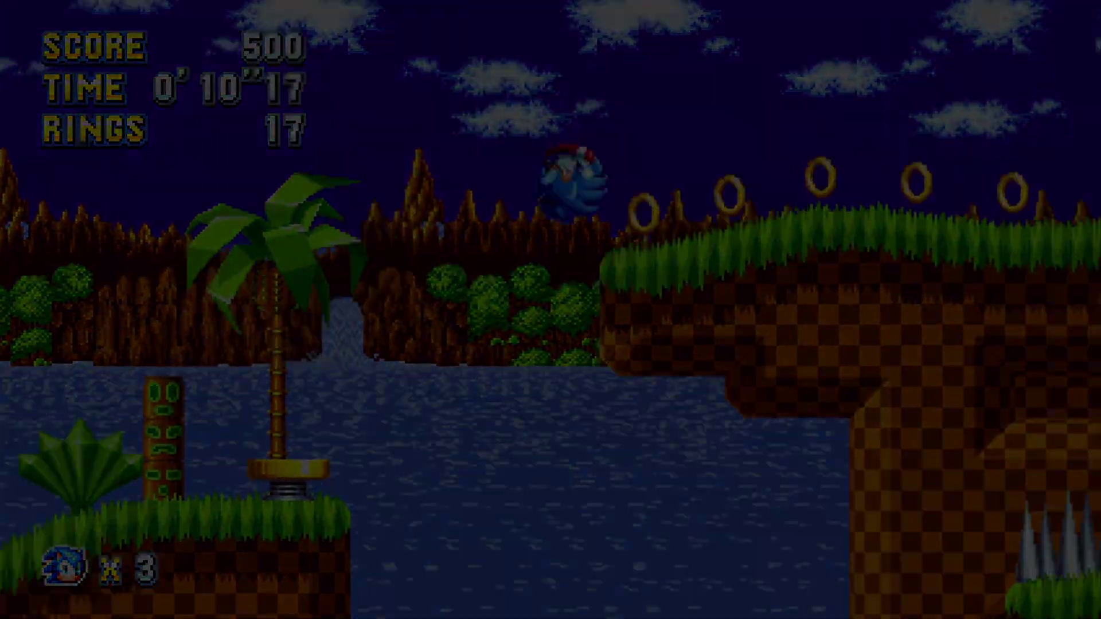